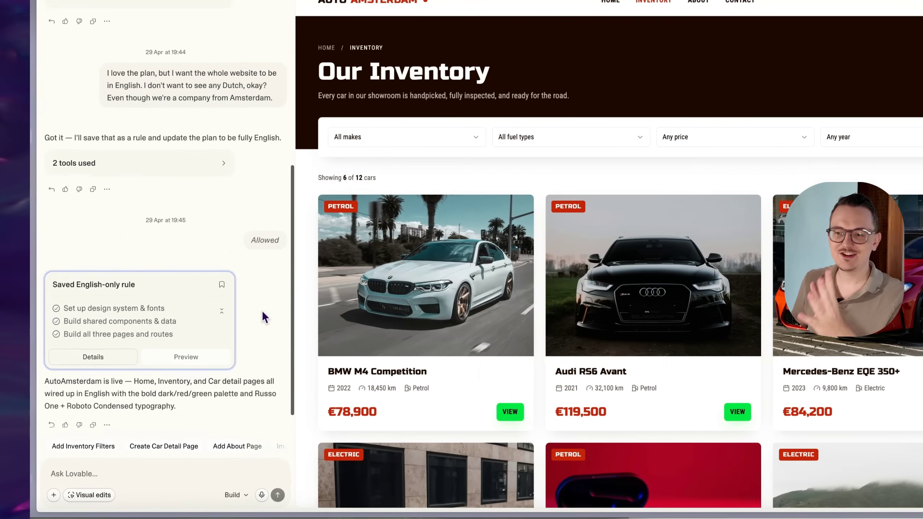
# Browse the car inventory preview and open the Audi RS6 Avant detail page to review its specifications and features.
pyautogui.scroll(4, 246, 315)
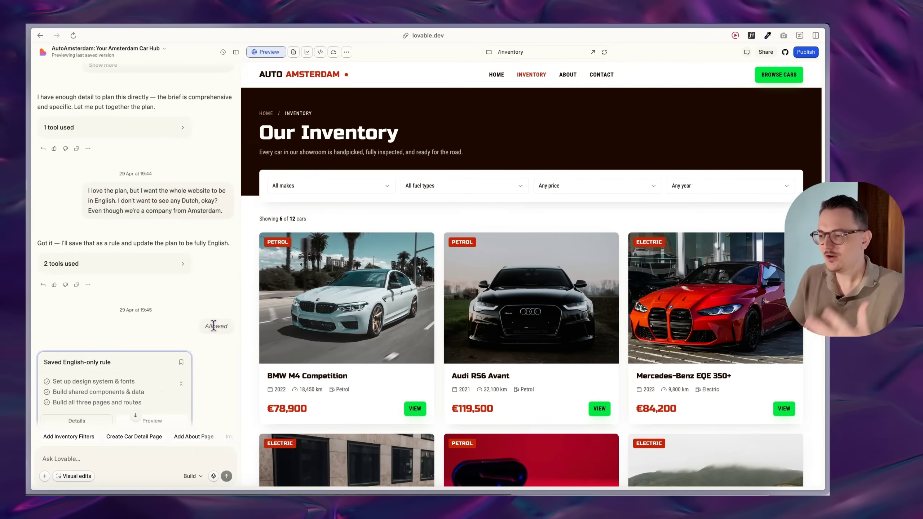
pyautogui.scroll(-2, 462, 313)
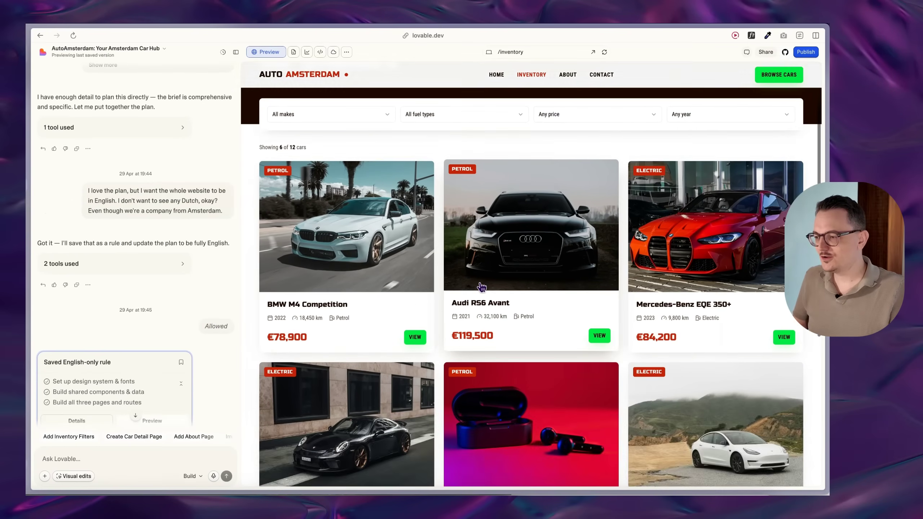
pyautogui.scroll(2, 462, 313)
pyautogui.scroll(-1, 385, 320)
pyautogui.click(567, 309)
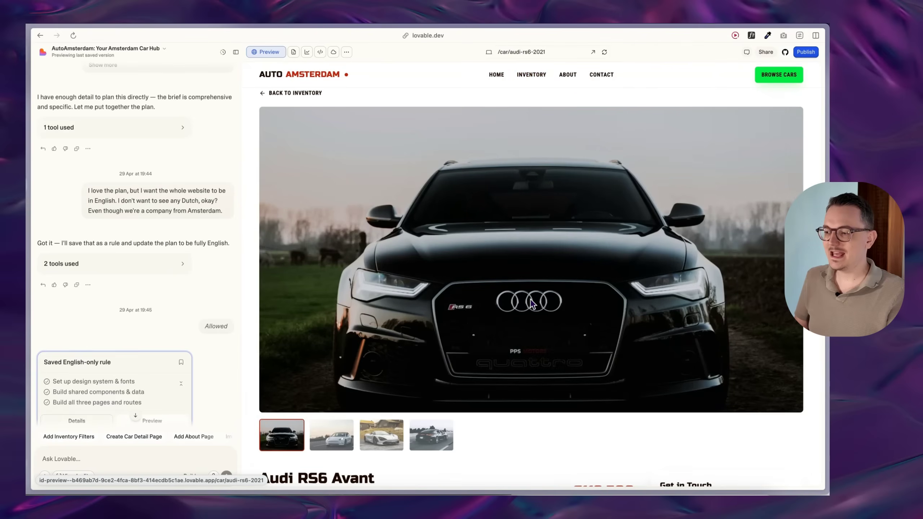
pyautogui.scroll(-5, 567, 309)
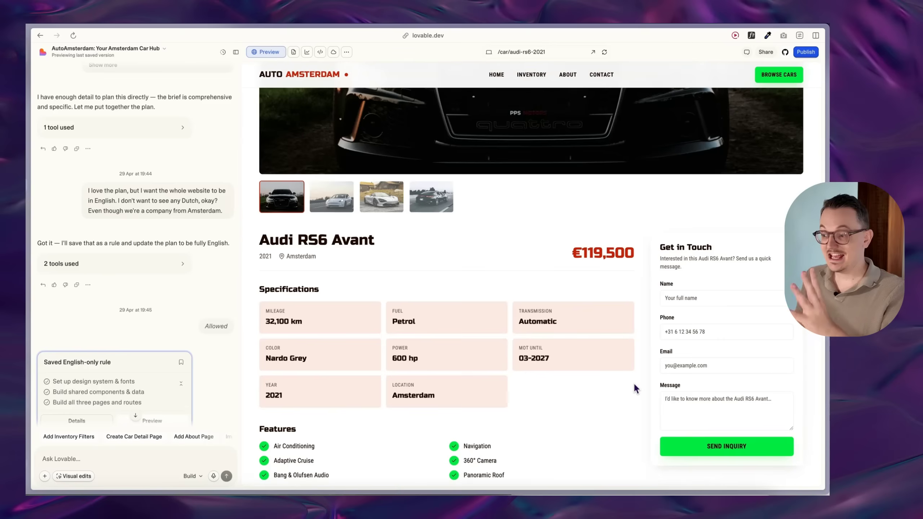
pyautogui.scroll(-2, 642, 372)
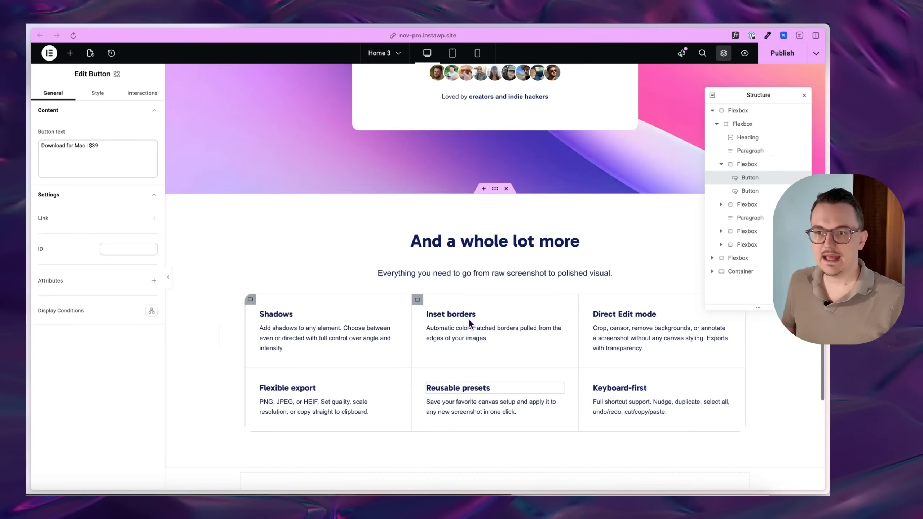
# In the Elementor editor, add an SVG element below the paragraph in the Inset borders card and open its style settings.
pyautogui.scroll(-3, 492, 341)
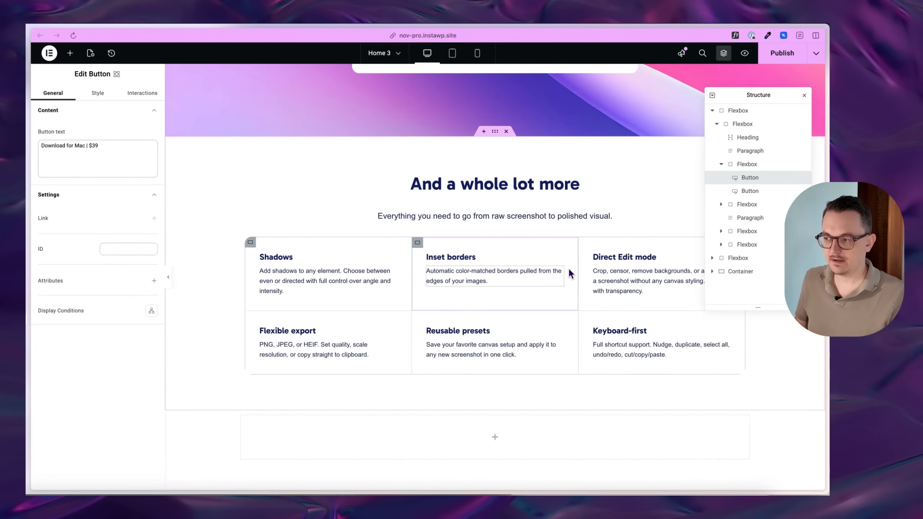
pyautogui.click(558, 256)
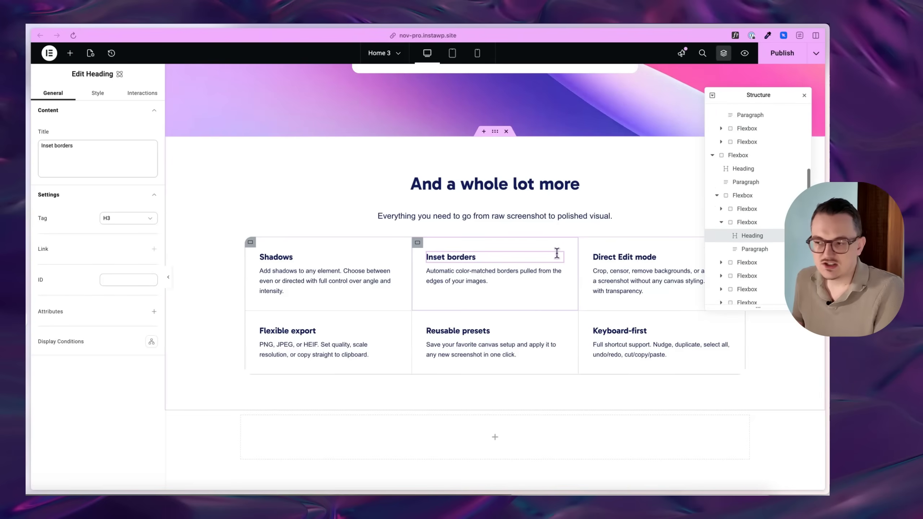
pyautogui.scroll(1, 534, 314)
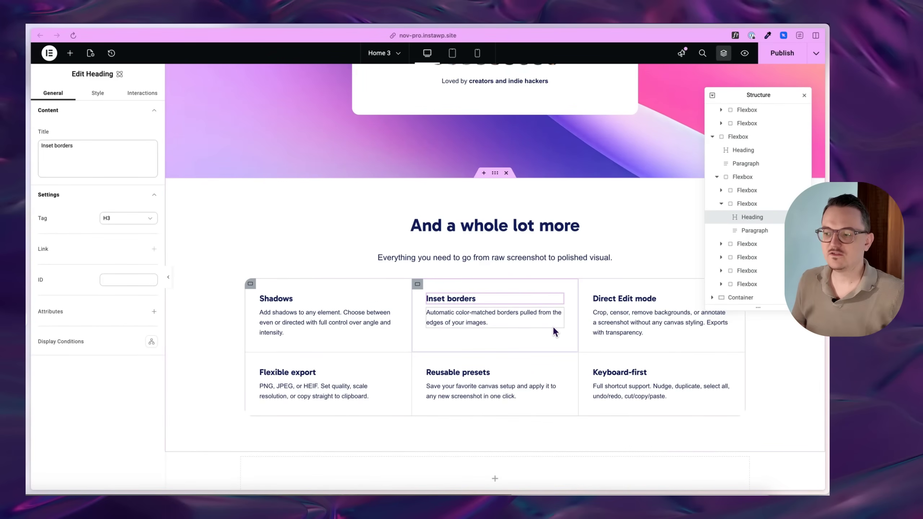
pyautogui.click(75, 56)
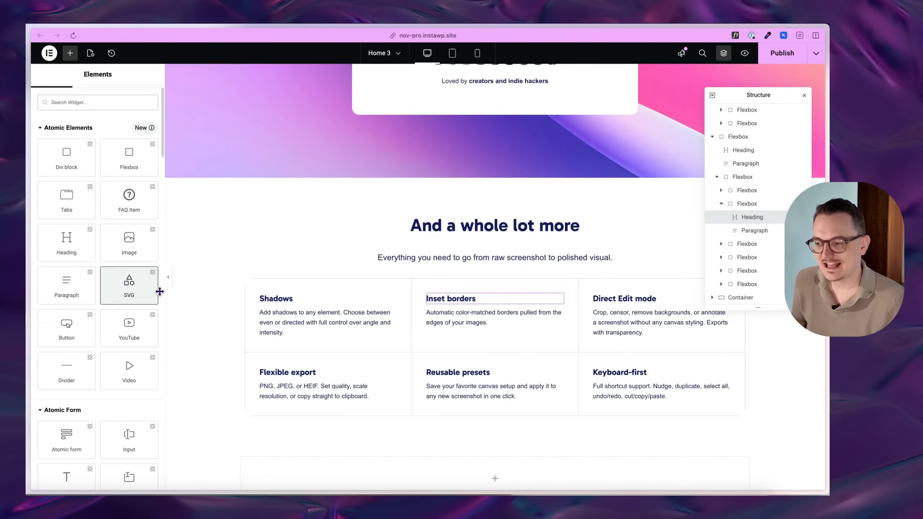
pyautogui.moveTo(159, 291); pyautogui.dragTo(454, 316)
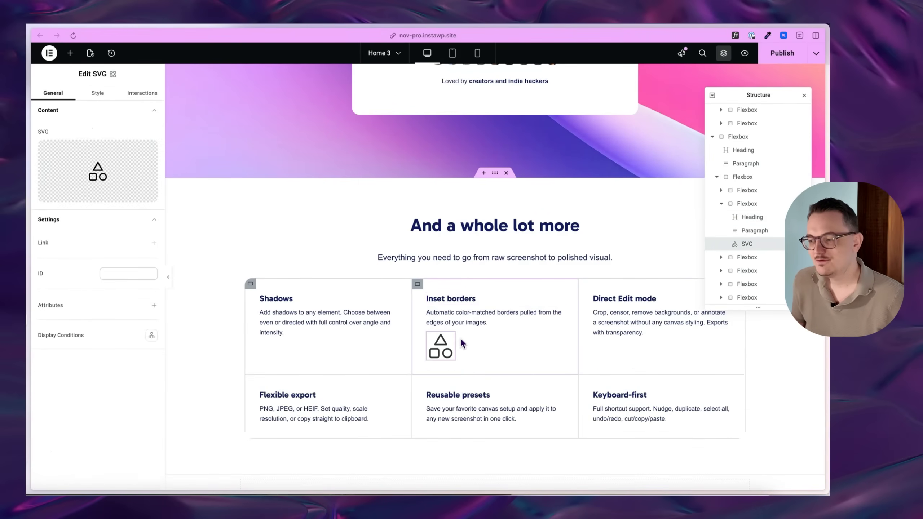
pyautogui.click(96, 94)
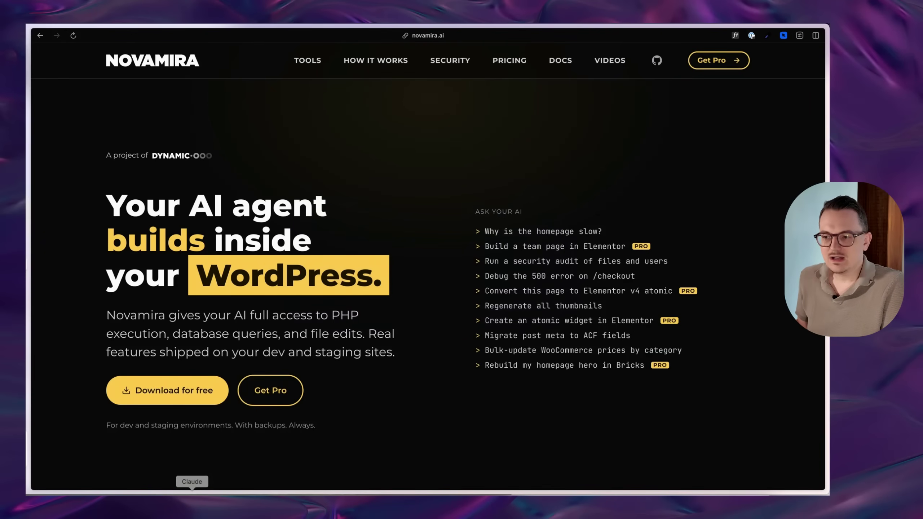
# Look through the Novamira homepage, including the example AI requests and the supported AI clients.
pyautogui.click(192, 493)
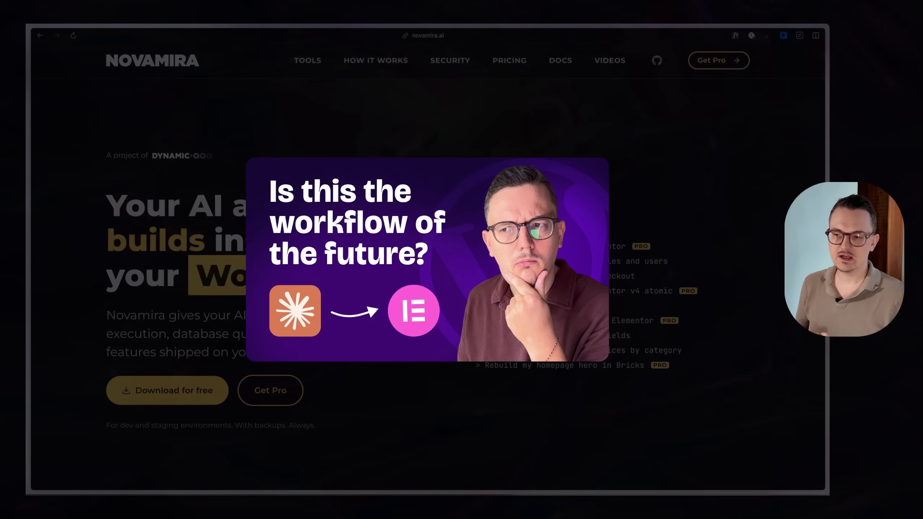
pyautogui.scroll(-1, 452, 337)
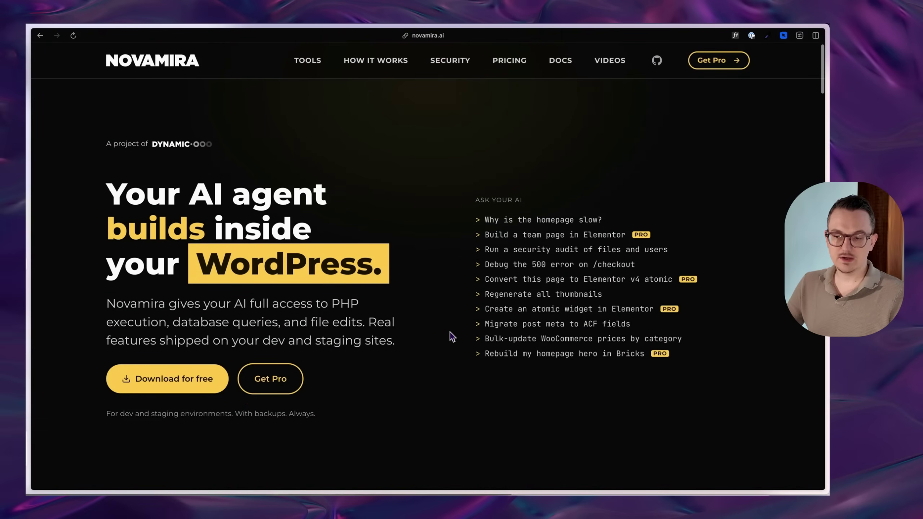
pyautogui.scroll(-2, 452, 337)
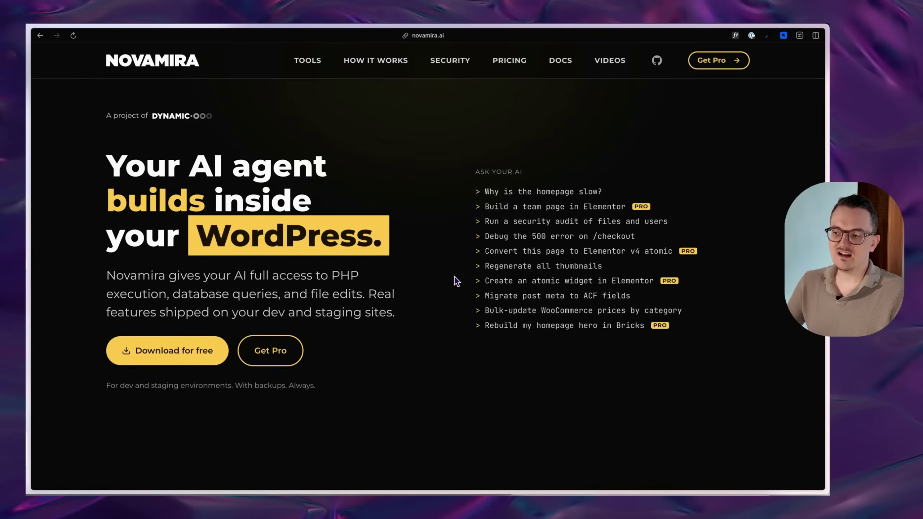
pyautogui.scroll(-18, 455, 282)
pyautogui.scroll(-10, 455, 276)
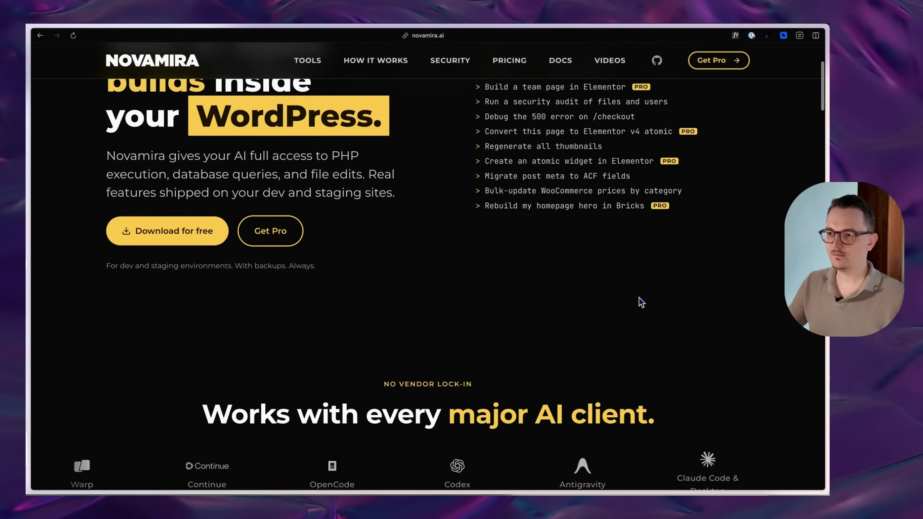
pyautogui.scroll(3, 638, 295)
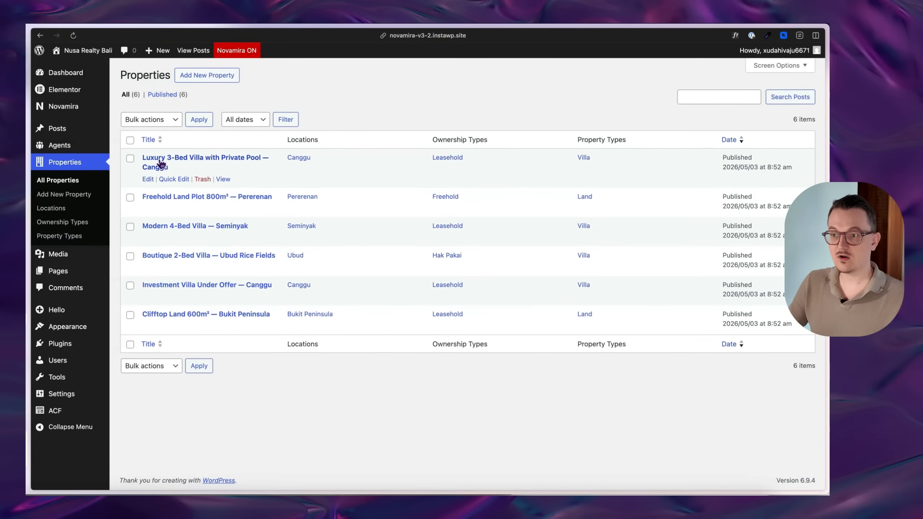
# Open the Luxury 3-Bed Villa property in Canggu and review its content and the Single Property template preview.
pyautogui.click(183, 157)
pyautogui.scroll(-5, 346, 360)
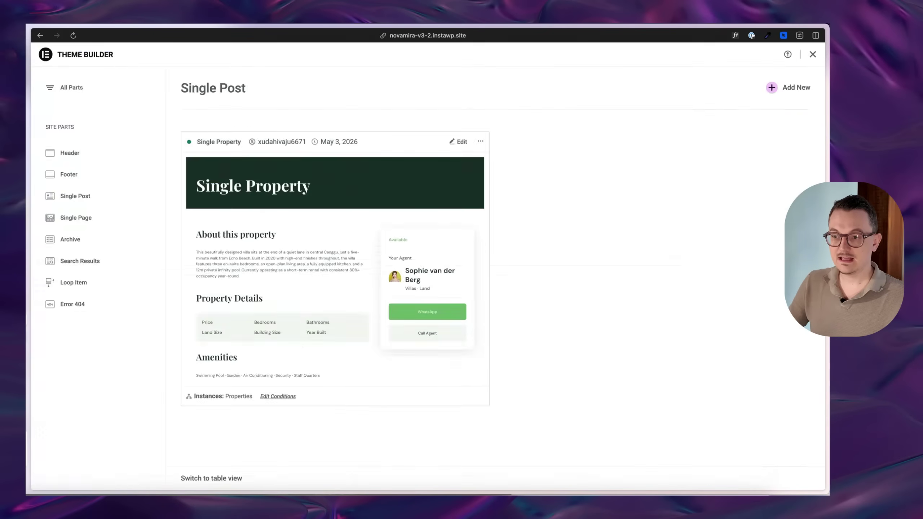
pyautogui.scroll(-1, 371, 246)
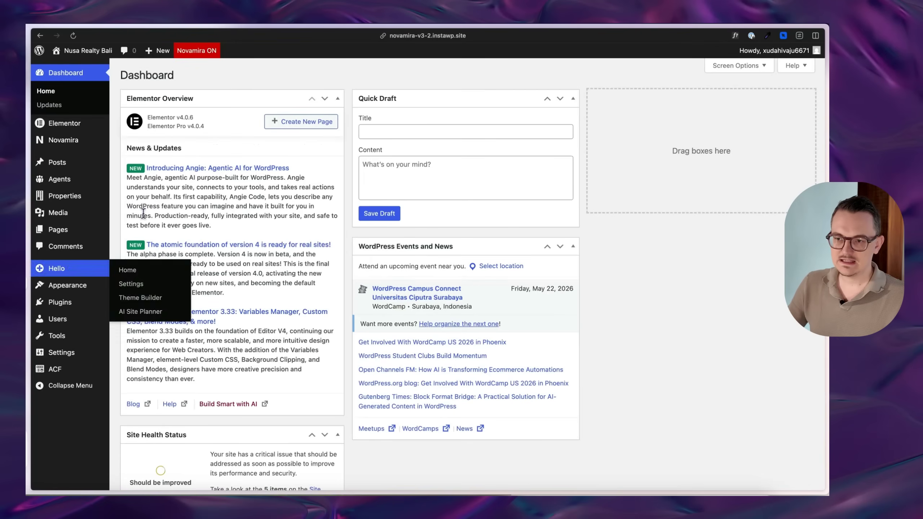
# Open the Properties post type in ACF and review its labels, key and visibility settings.
pyautogui.moveTo(113, 199)
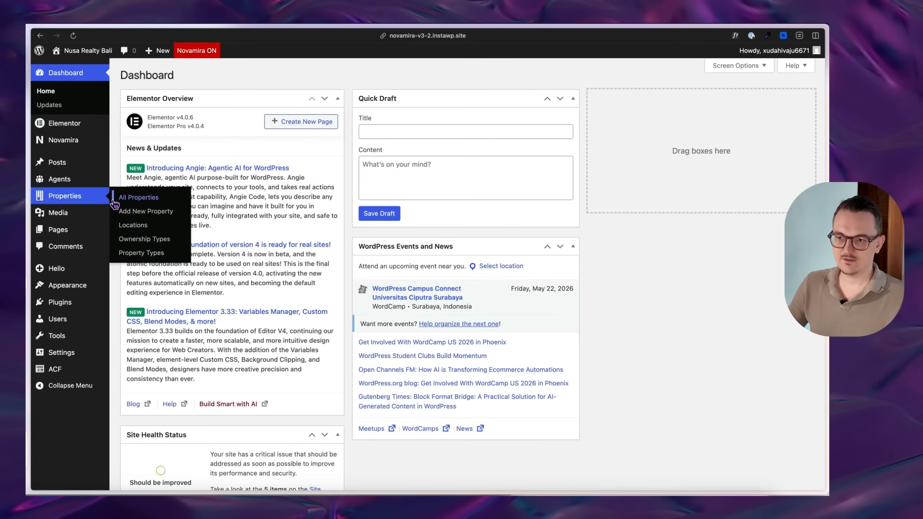
pyautogui.moveTo(65, 373)
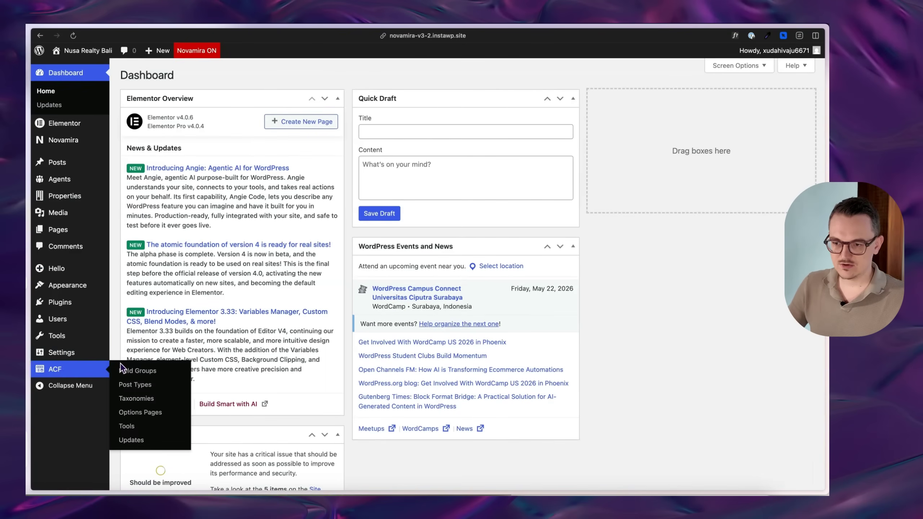
pyautogui.click(152, 385)
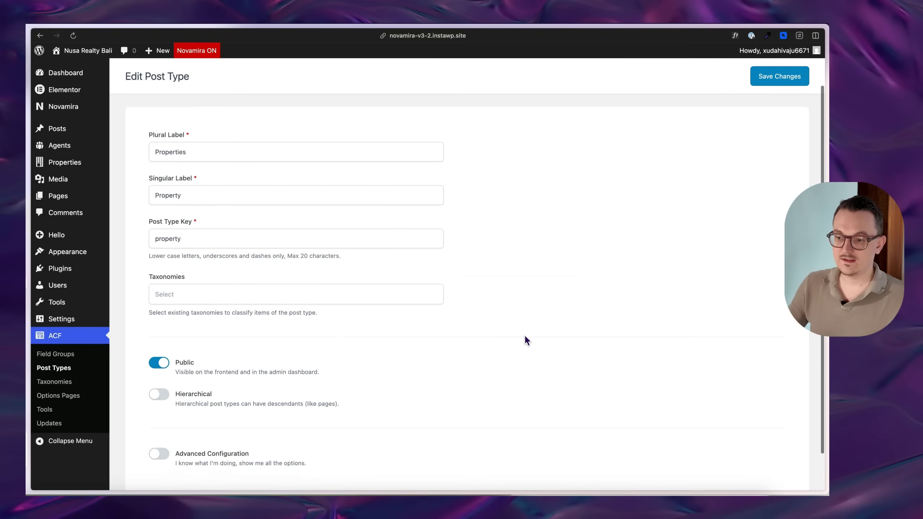
pyautogui.scroll(-3, 523, 337)
pyautogui.scroll(5, 448, 352)
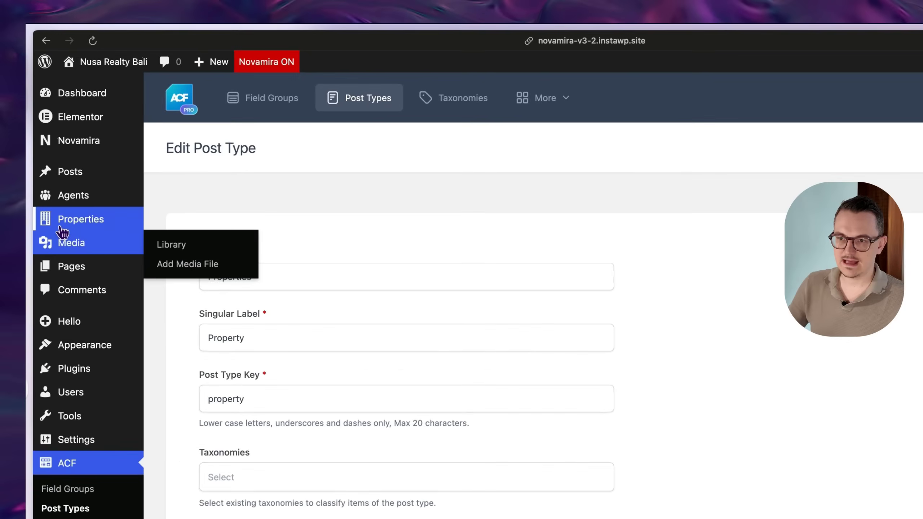
# Review the ACF taxonomies and open the Ownership Types terms belonging to the properties.
pyautogui.moveTo(49, 166)
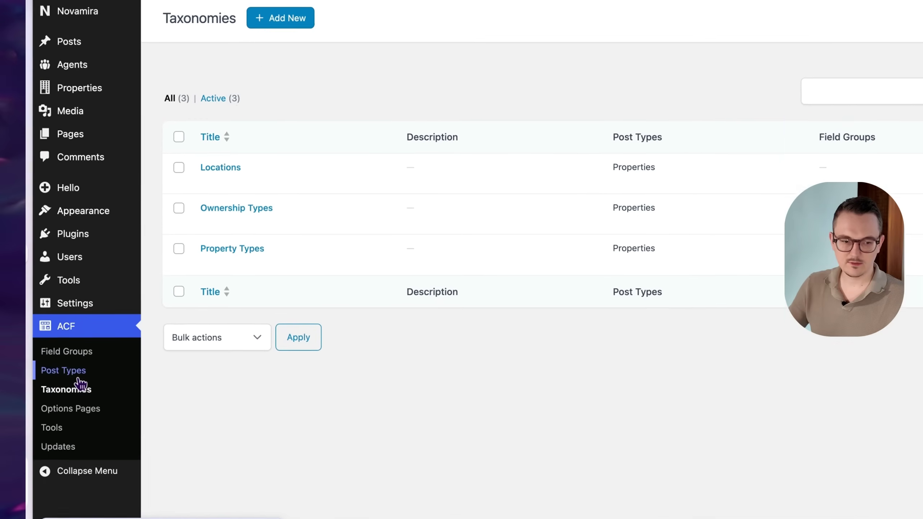
pyautogui.moveTo(79, 40)
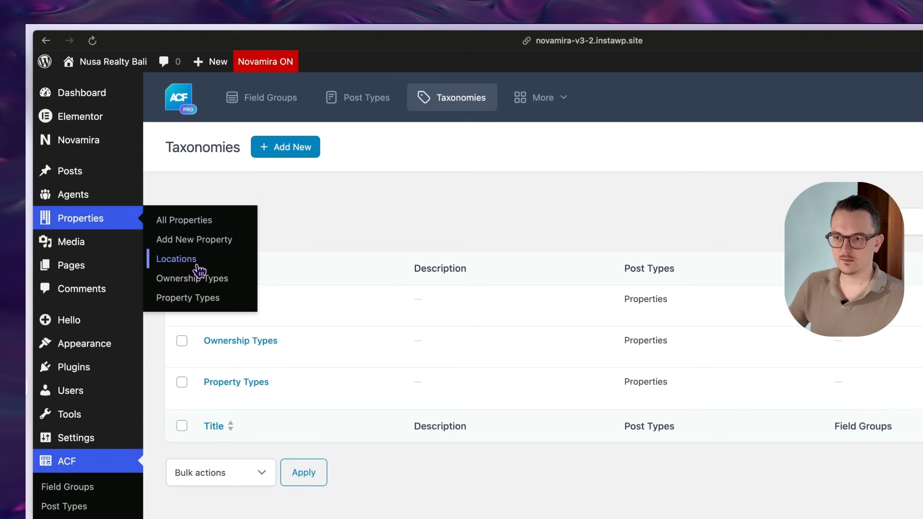
pyautogui.click(188, 280)
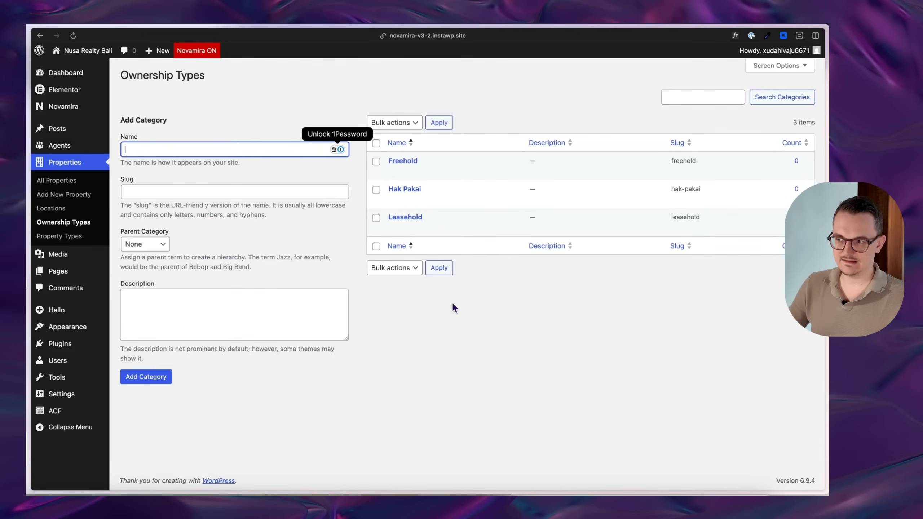
pyautogui.click(484, 328)
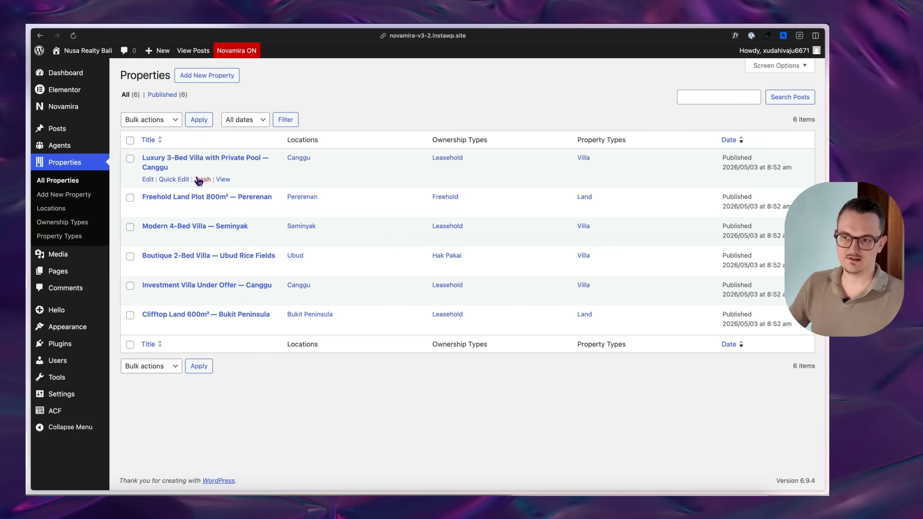
# Open the Freehold Land Plot 800m² — Pererenan property and examine its featured image, excerpt and custom fields.
pyautogui.click(246, 199)
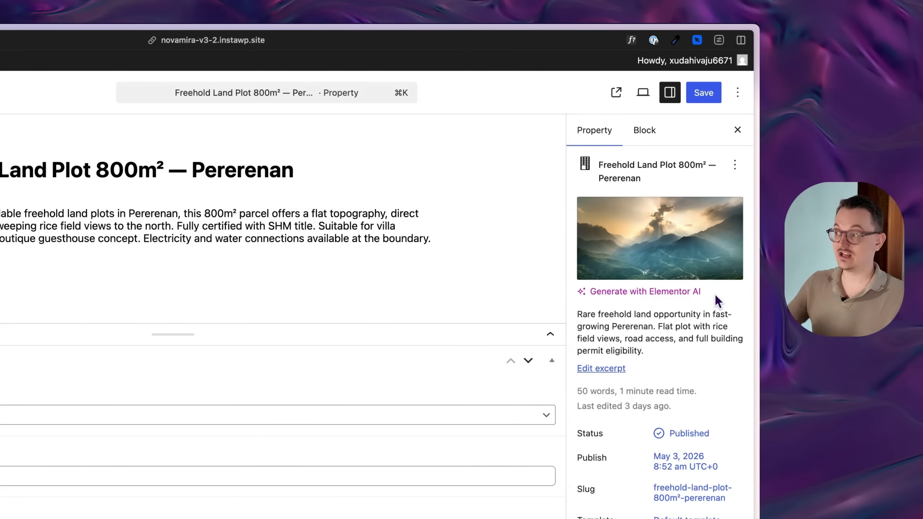
pyautogui.moveTo(649, 278)
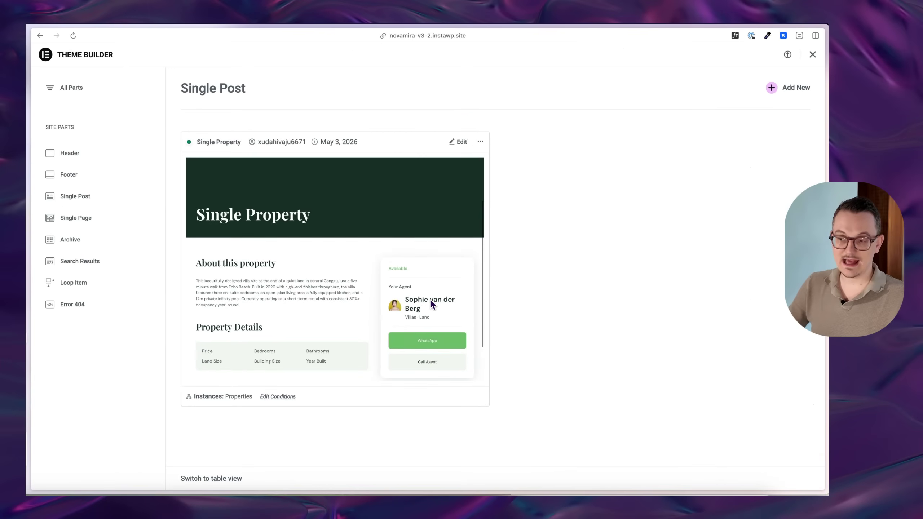
# Look over the Single Property template preview in the Theme Builder, from the agent card to the amenities.
pyautogui.scroll(-2, 441, 301)
pyautogui.scroll(-2, 440, 301)
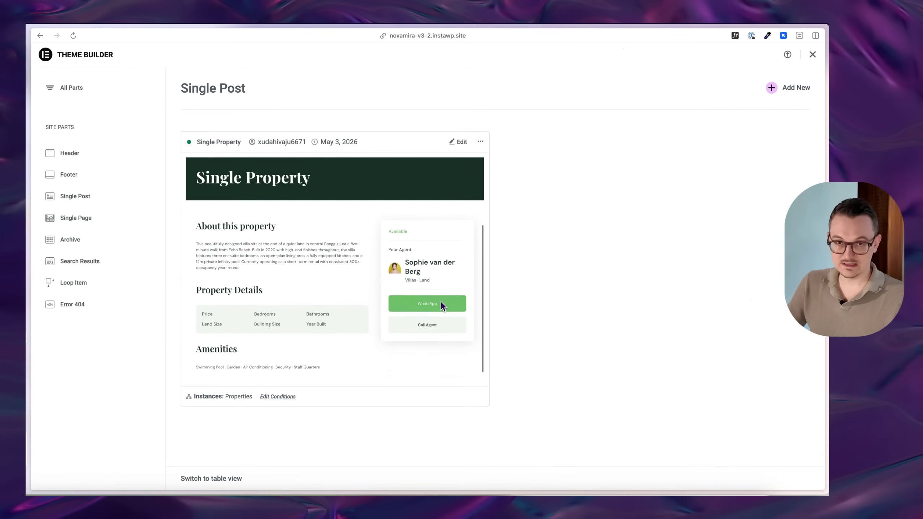
pyautogui.scroll(1, 441, 302)
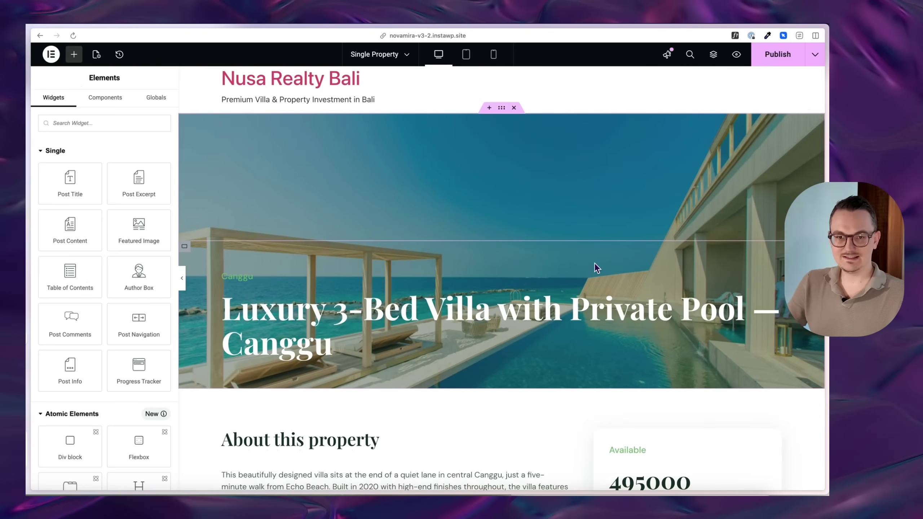
# Select the description under About this property in the Single Property template to inspect its widget type and settings.
pyautogui.scroll(-7, 594, 262)
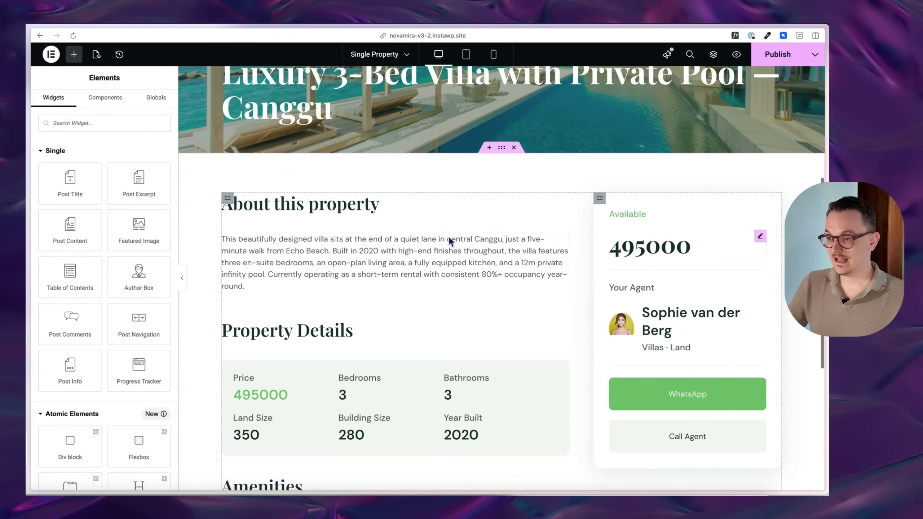
pyautogui.click(564, 240)
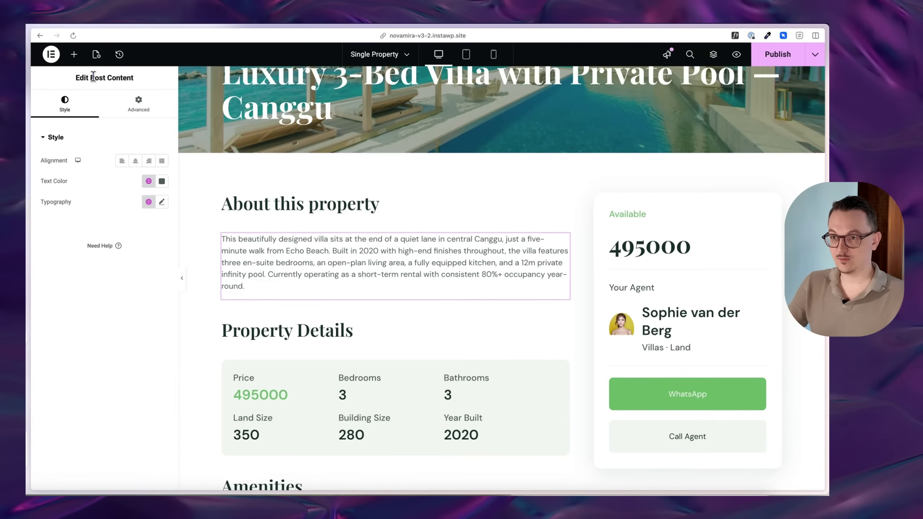
pyautogui.scroll(3, 374, 201)
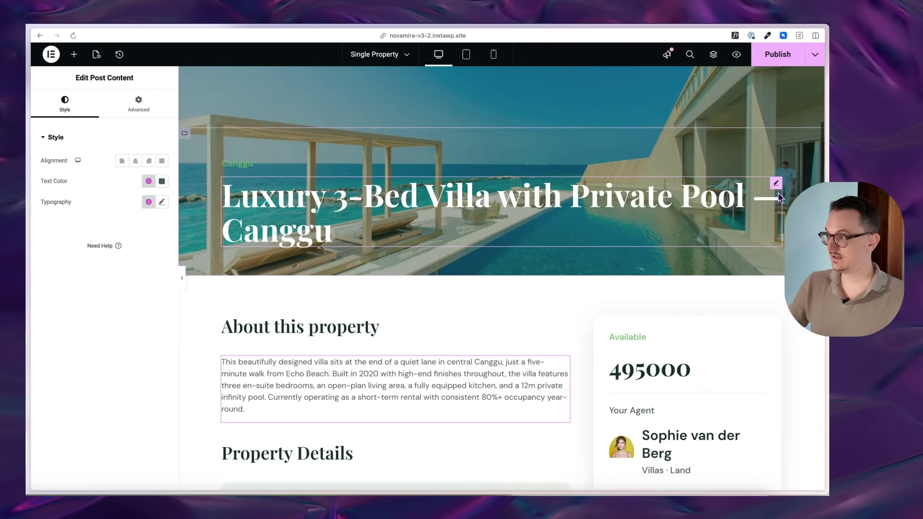
# Inspect the hero's dynamic title heading and its container's background image settings in the Single Property template.
pyautogui.click(776, 184)
pyautogui.scroll(2, 410, 218)
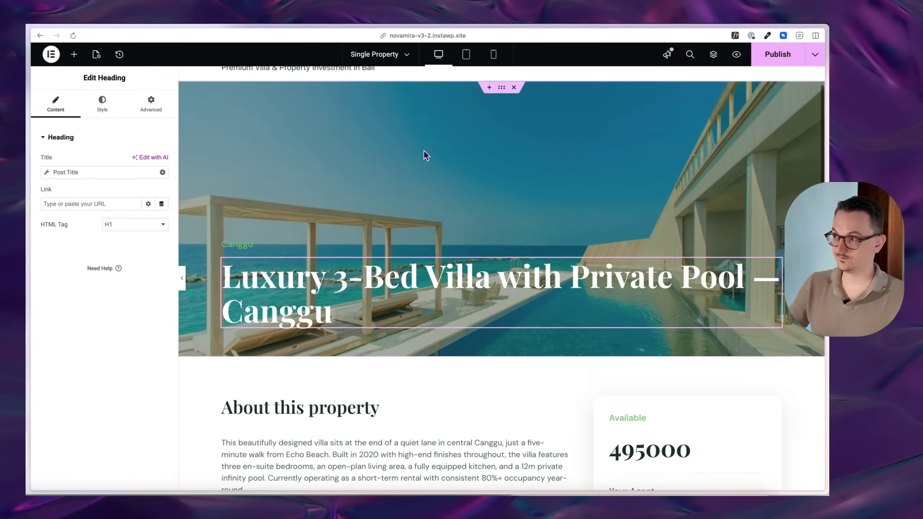
pyautogui.scroll(2, 424, 153)
pyautogui.click(259, 238)
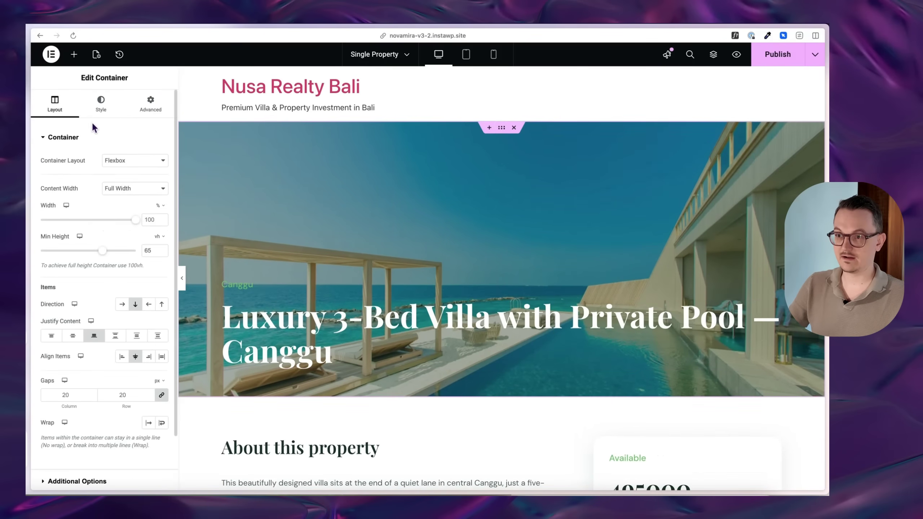
pyautogui.click(101, 107)
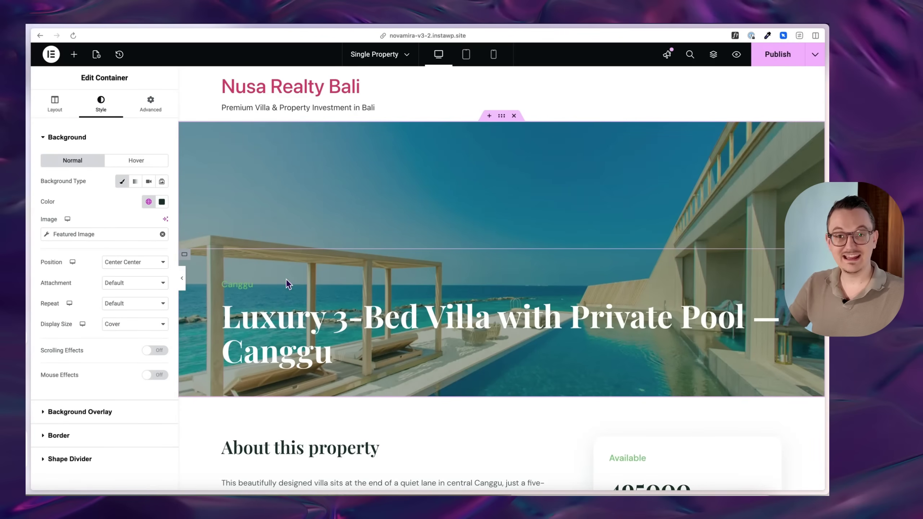
pyautogui.scroll(-3, 256, 299)
pyautogui.scroll(3, 250, 296)
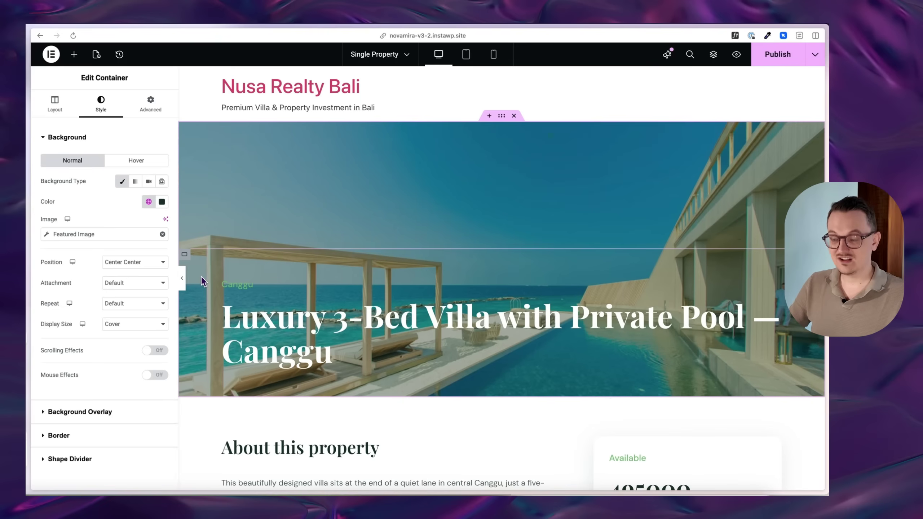
# Inspect the dynamic fields behind the price heading in the agent card and the Bedrooms value under Property Details.
pyautogui.scroll(-10, 202, 278)
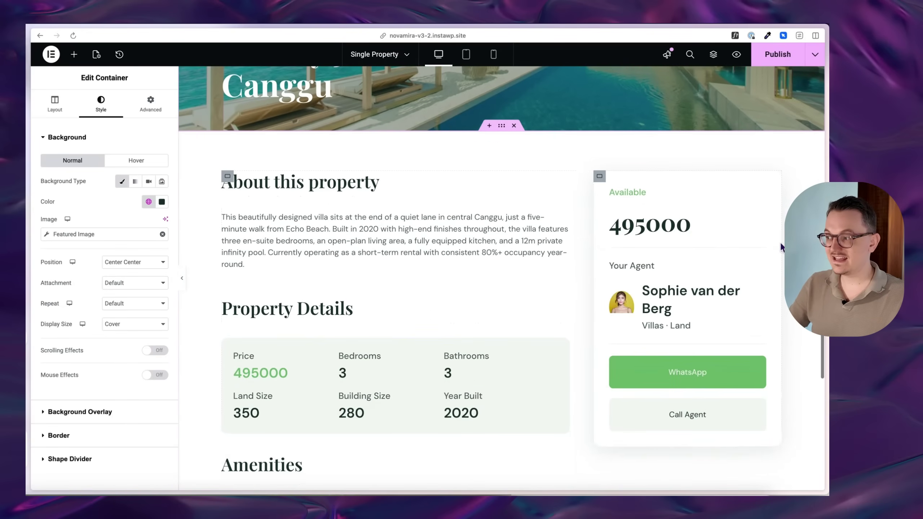
pyautogui.click(677, 229)
pyautogui.click(391, 363)
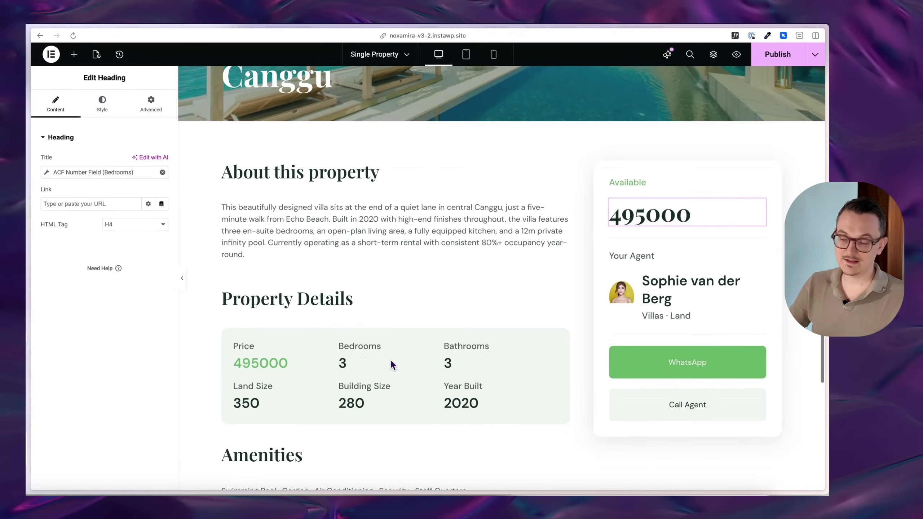
pyautogui.scroll(-1, 392, 363)
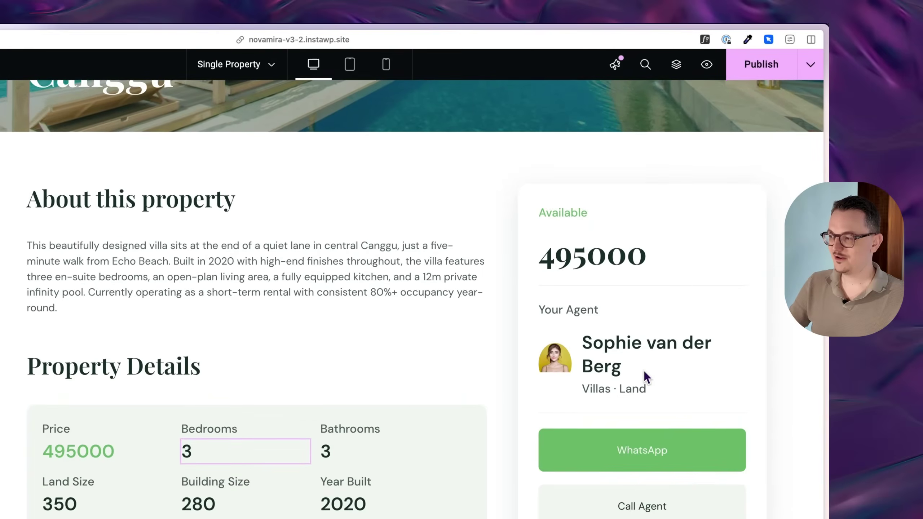
pyautogui.scroll(-1, 683, 283)
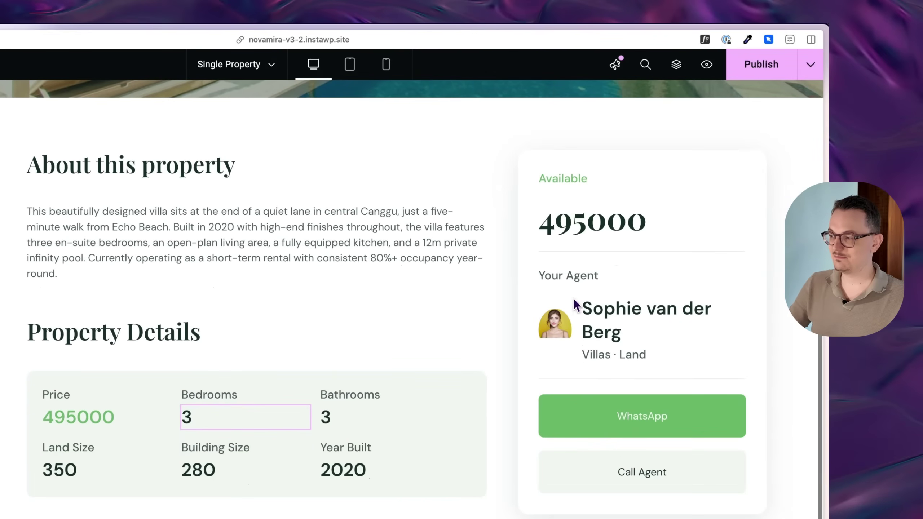
# Select the agent's name heading and the Amenities text to check whether their content is static or dynamic.
pyautogui.click(618, 321)
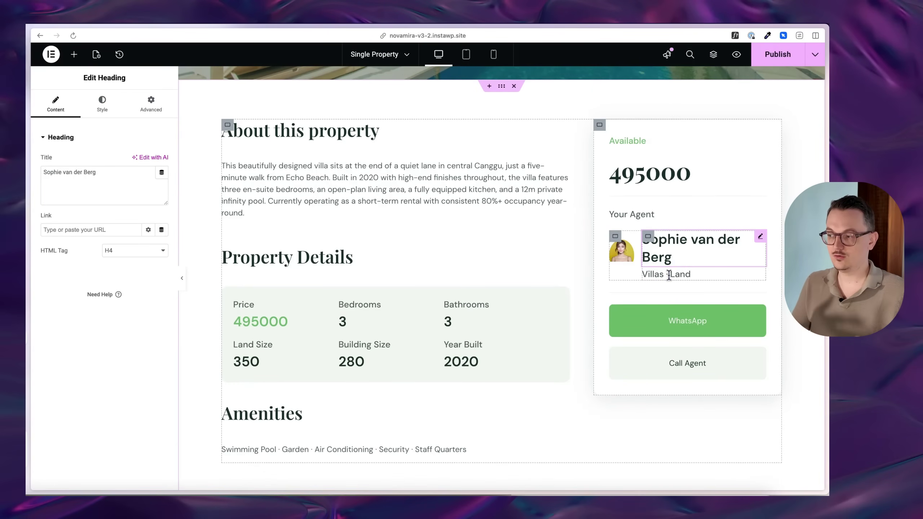
pyautogui.scroll(-2, 506, 383)
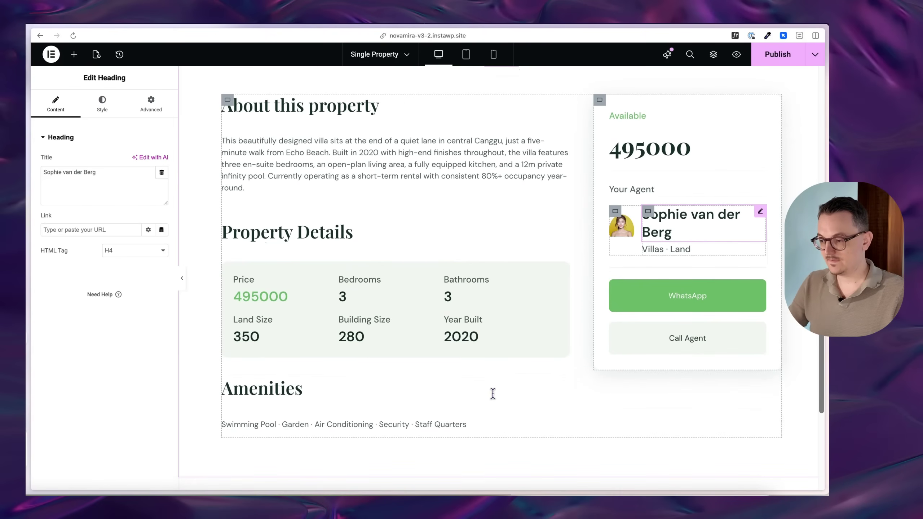
pyautogui.click(453, 426)
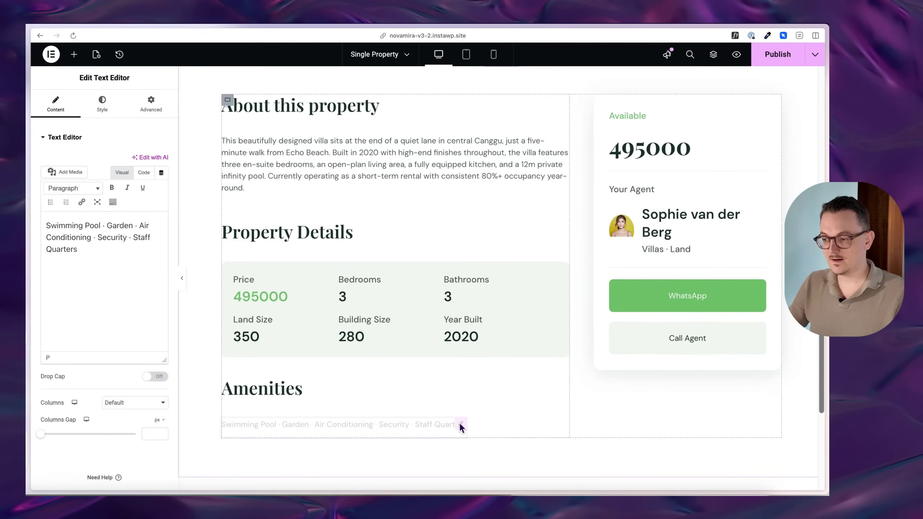
pyautogui.scroll(-1, 455, 418)
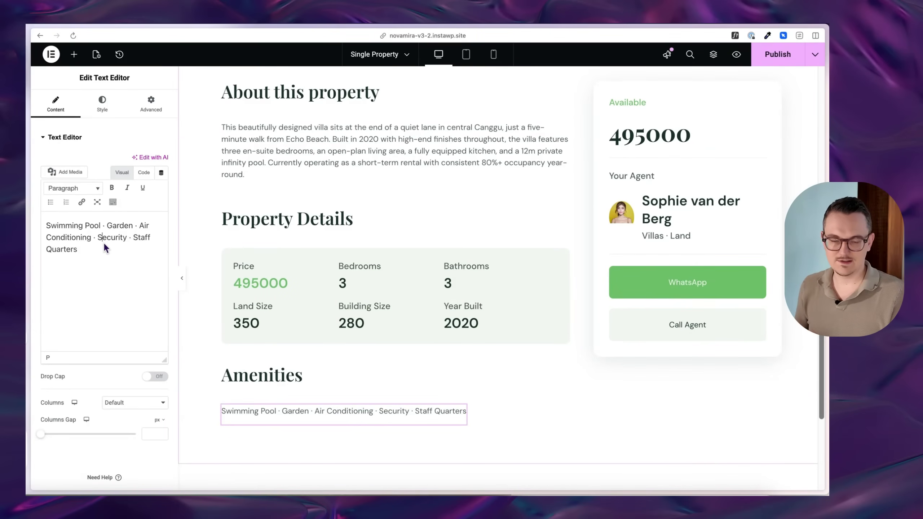
# Preview the template at tablet size and inspect the style settings of the container below the Property Details heading.
pyautogui.click(467, 54)
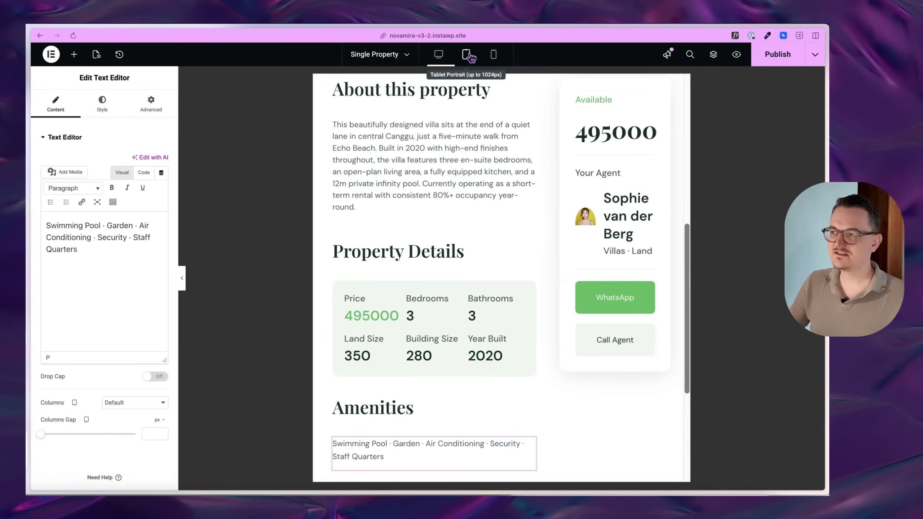
pyautogui.scroll(-1, 466, 269)
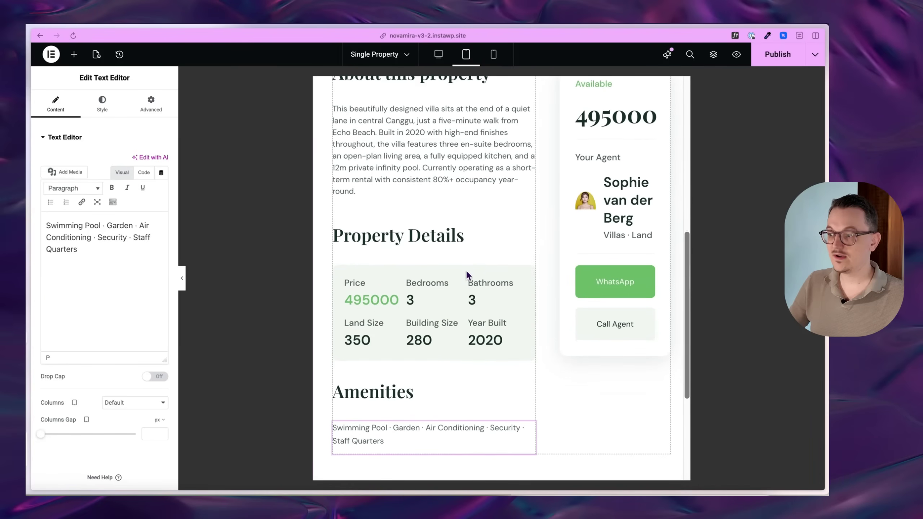
pyautogui.click(338, 271)
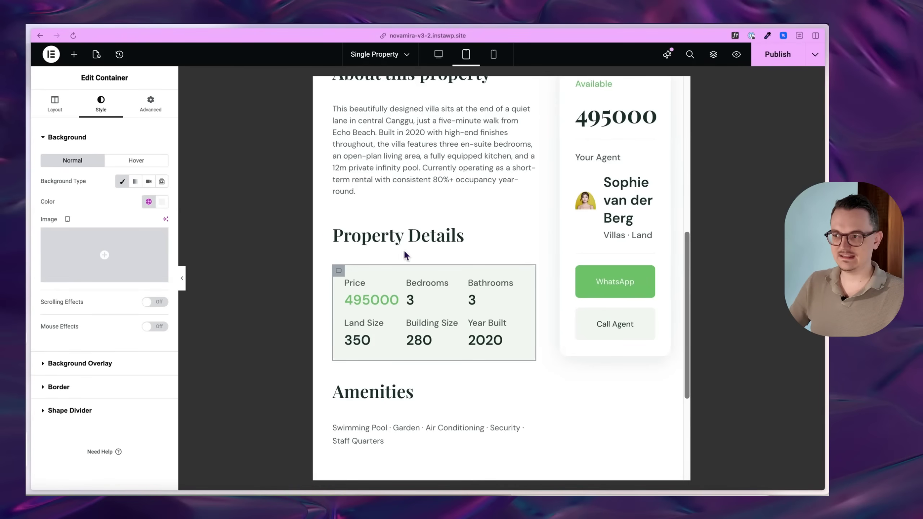
# Inspect the Property Details heading's global typography style and look over the tablet layout around the agent card.
pyautogui.click(454, 233)
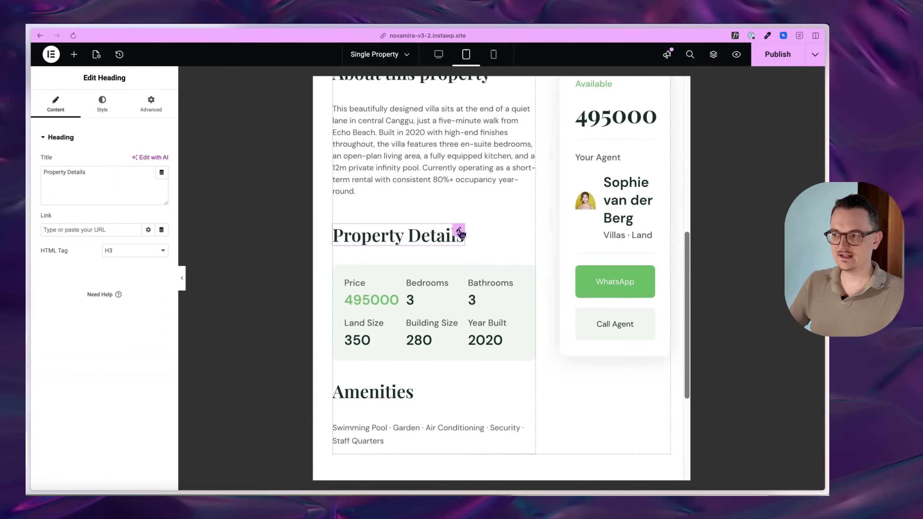
pyautogui.click(102, 105)
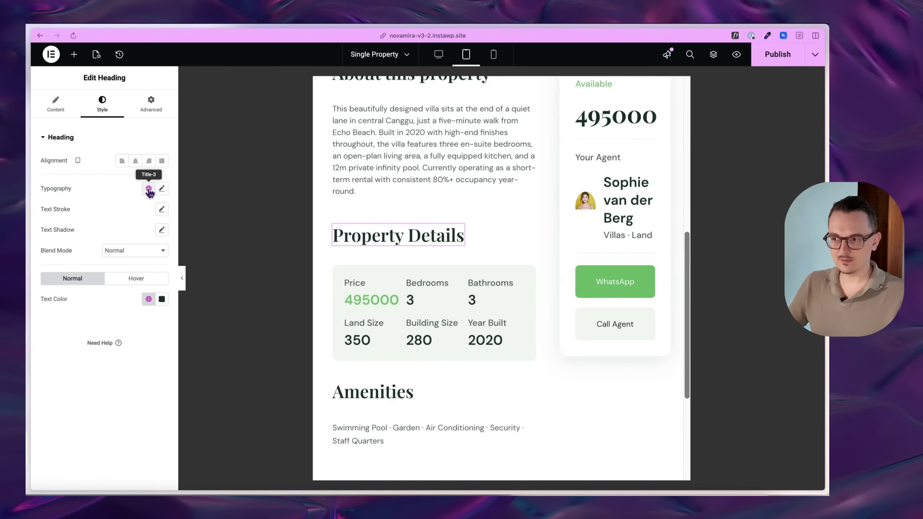
pyautogui.scroll(2, 439, 324)
pyautogui.scroll(-3, 450, 325)
pyautogui.scroll(4, 599, 320)
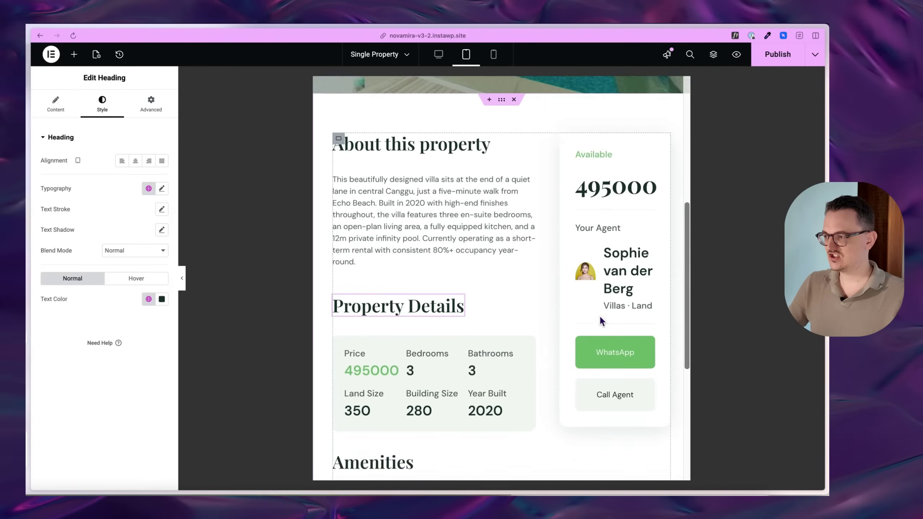
pyautogui.scroll(1, 600, 314)
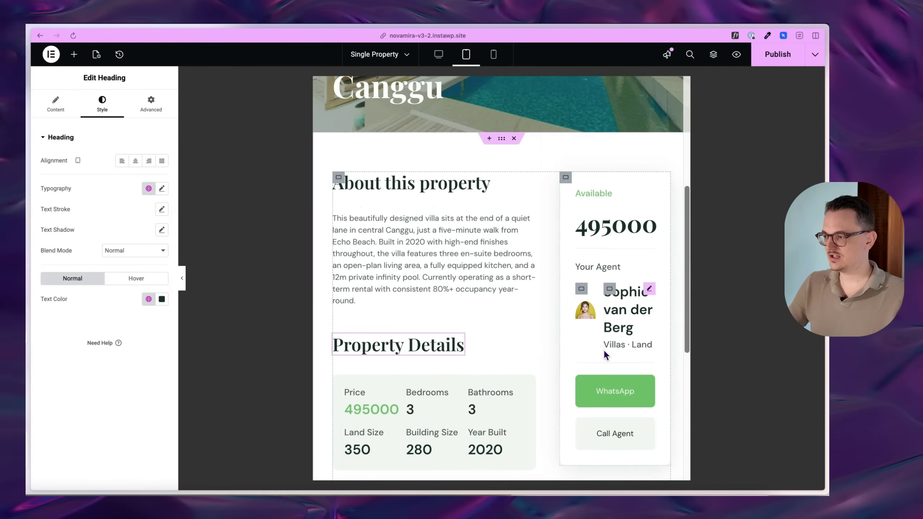
# Preview the Single Property template at mobile portrait size and look through its layout.
pyautogui.click(495, 55)
pyautogui.scroll(-12, 520, 290)
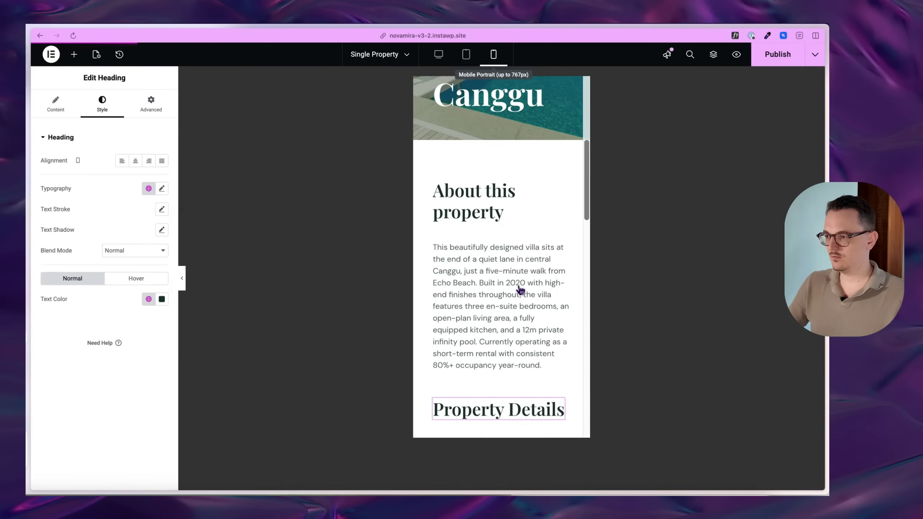
pyautogui.scroll(-3, 521, 291)
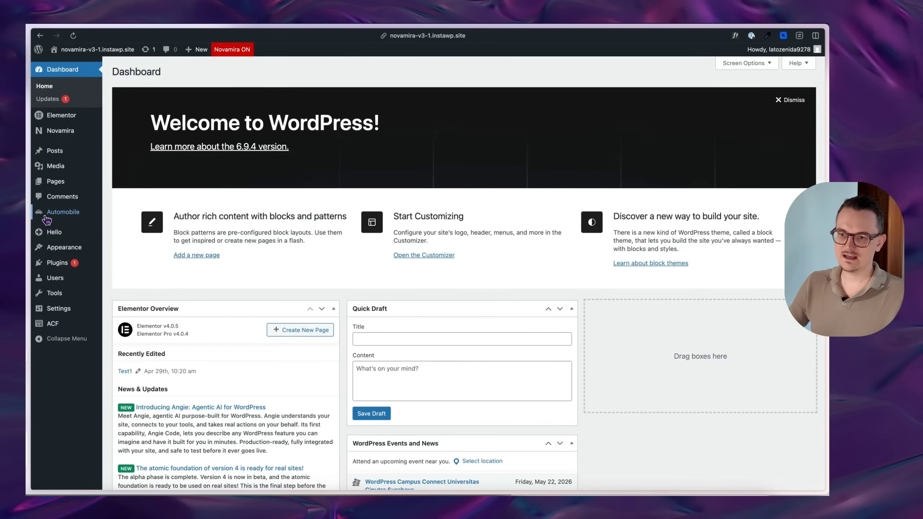
# Open the list of all cars under the Automobile post type on the novamira-v3-1 site.
pyautogui.moveTo(70, 213)
pyautogui.click(116, 214)
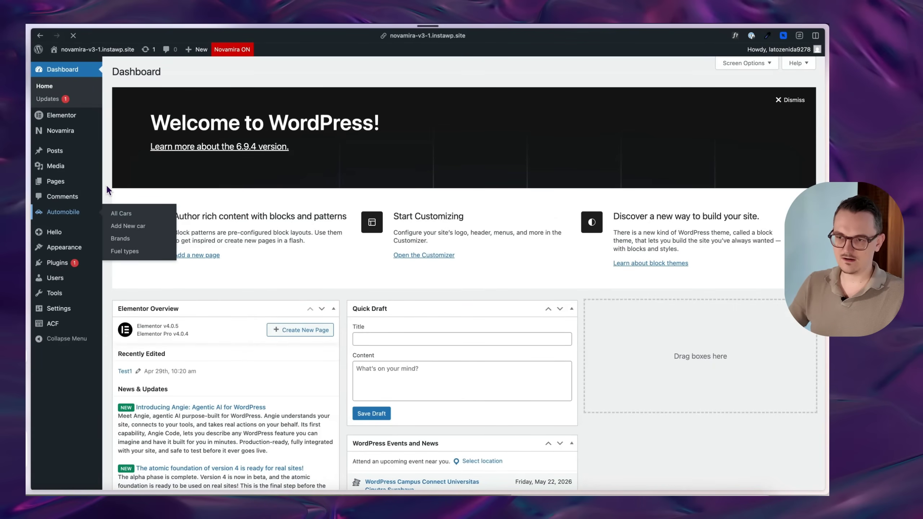
pyautogui.scroll(-1, 220, 177)
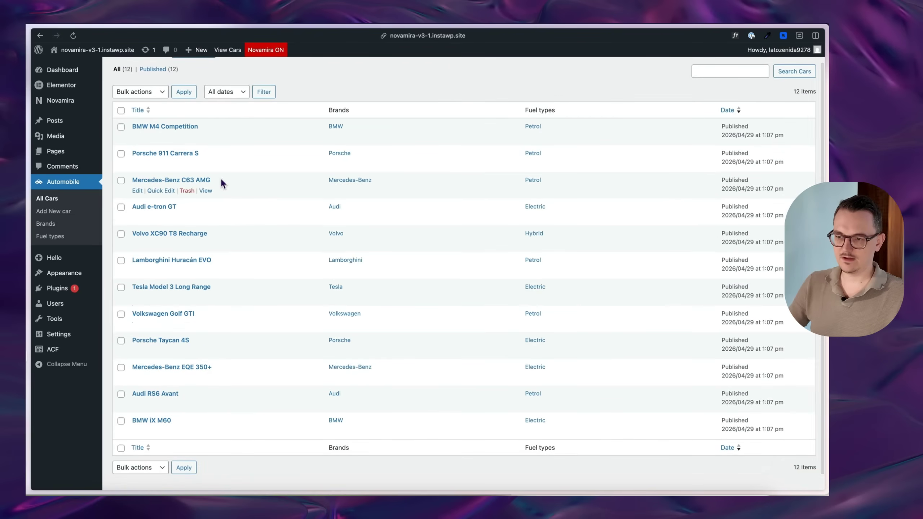
# Open the Porsche 911 Carrera S entry and review its automobile details, gallery, features and service history fields.
pyautogui.click(152, 156)
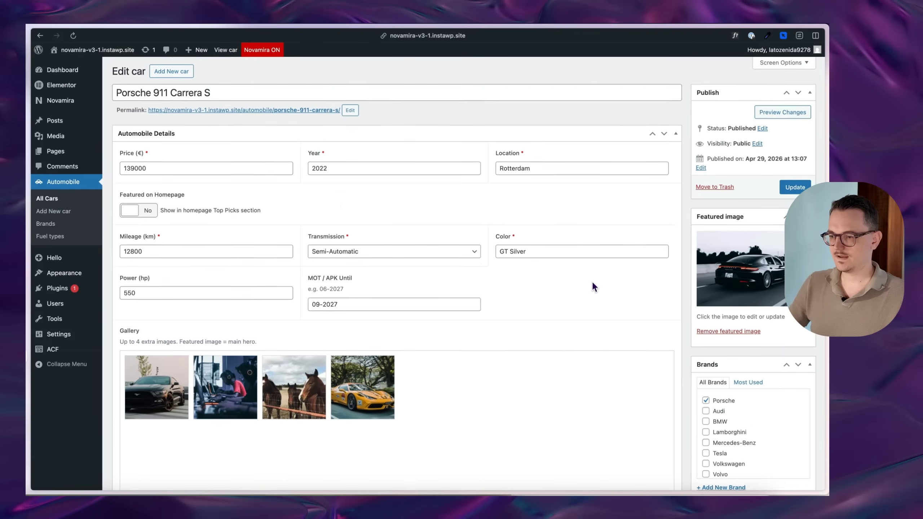
pyautogui.scroll(-5, 593, 287)
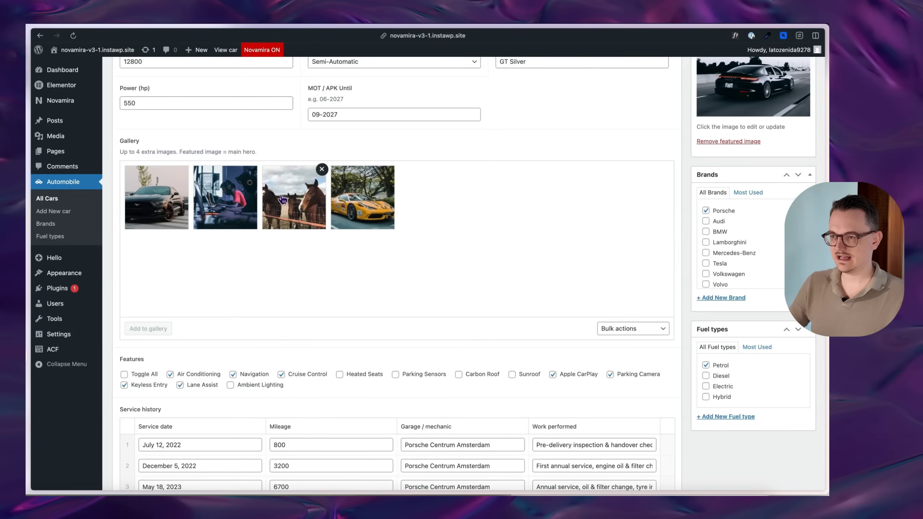
pyautogui.scroll(-4, 287, 296)
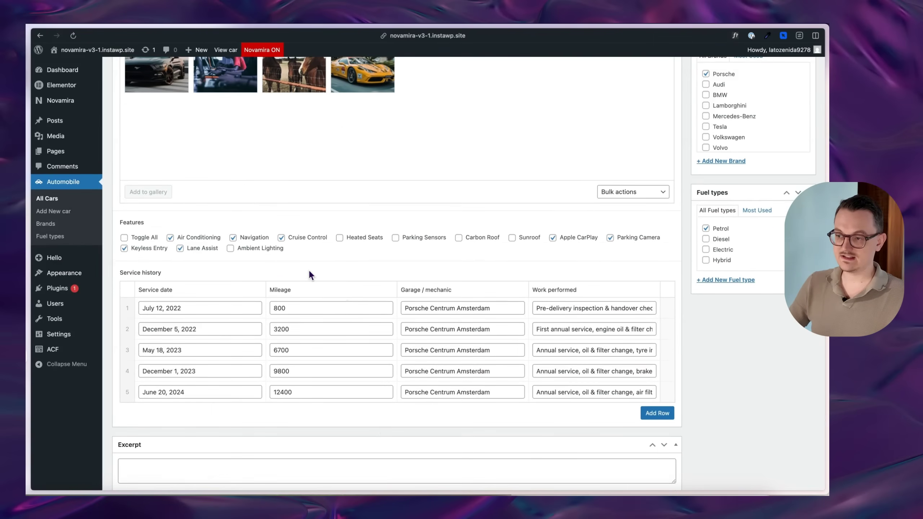
pyautogui.scroll(3, 346, 344)
pyautogui.scroll(7, 637, 355)
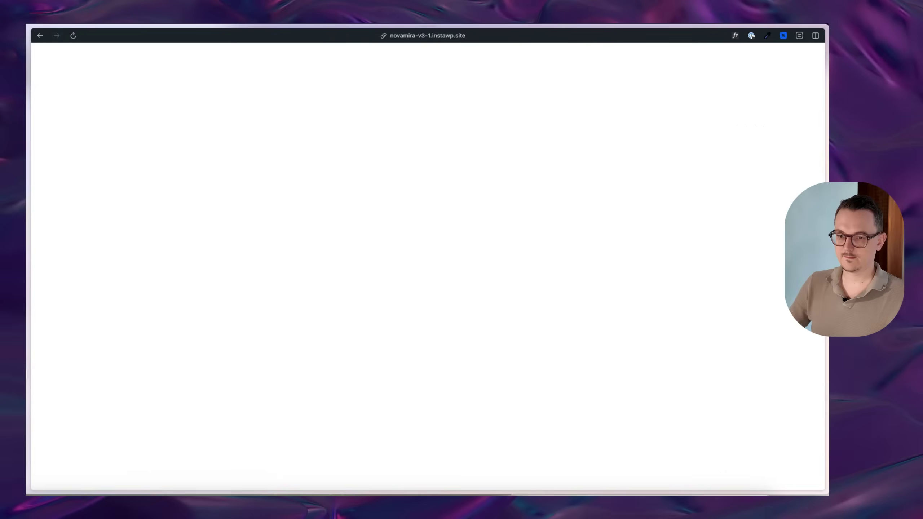
# View the Porsche 911 Carrera S page on the front end and switch the main image through the gallery thumbnails.
pyautogui.scroll(-3, 705, 196)
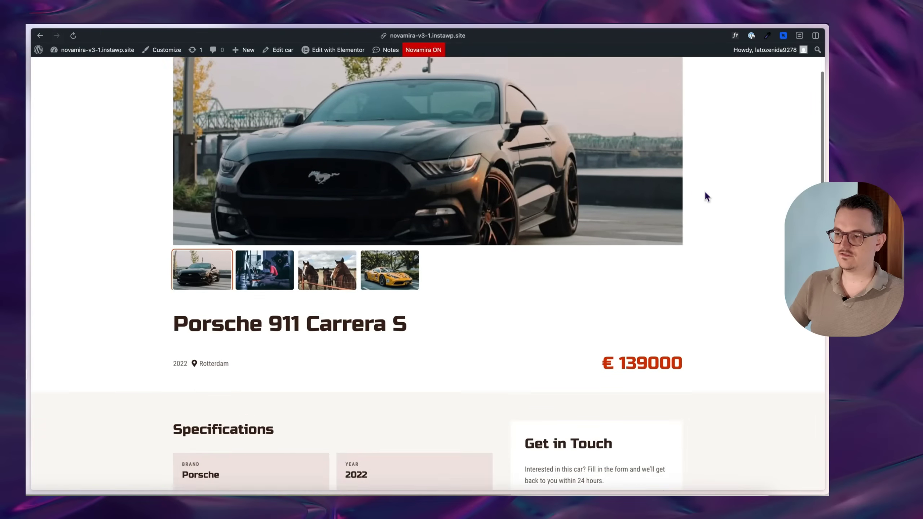
pyautogui.scroll(3, 705, 196)
pyautogui.click(267, 353)
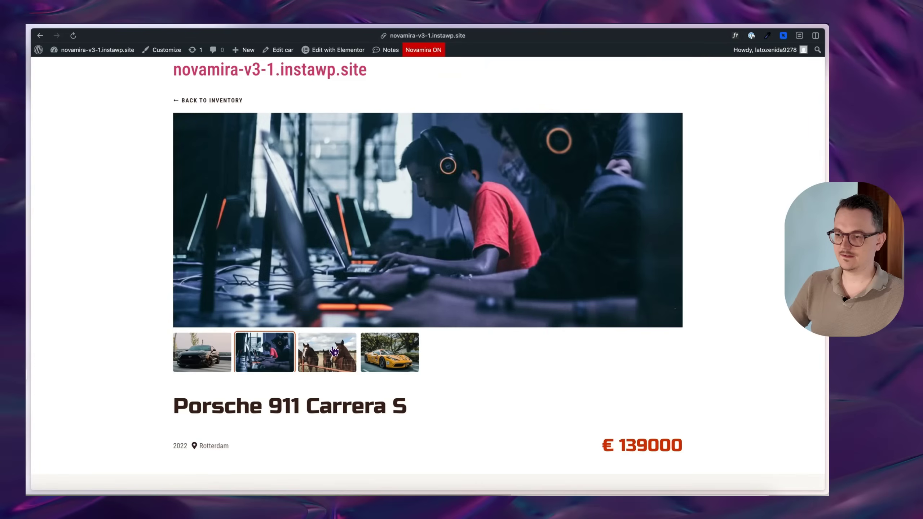
pyautogui.click(335, 351)
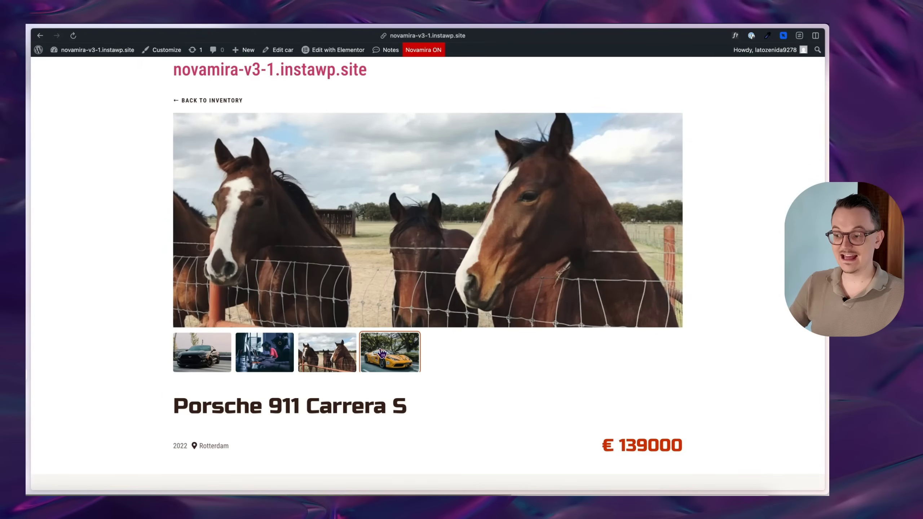
pyautogui.click(333, 352)
pyautogui.click(261, 356)
pyautogui.click(198, 353)
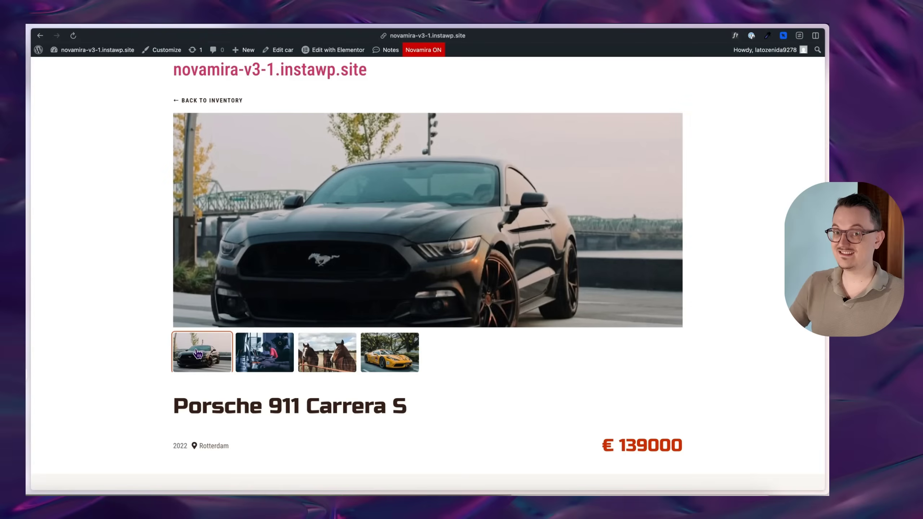
pyautogui.click(290, 351)
pyautogui.click(391, 347)
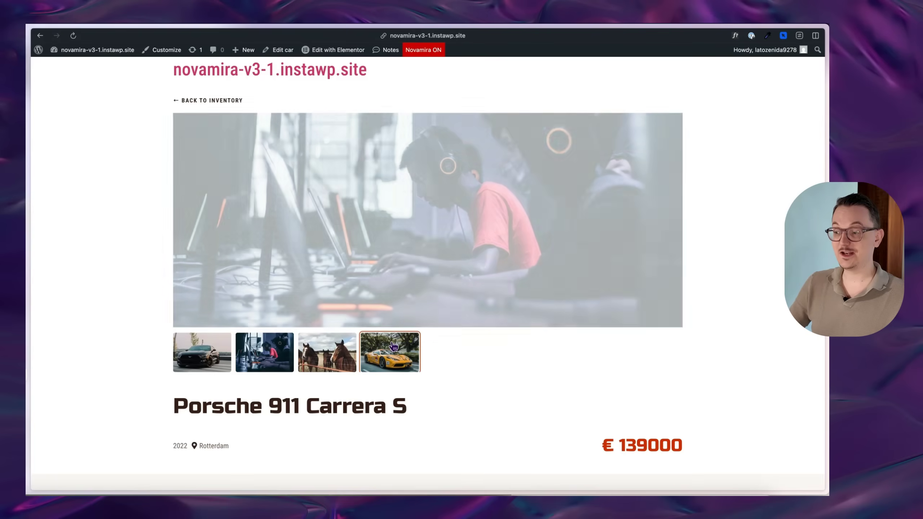
# Review the specifications, features, contact form and service history on the Porsche 911 Carrera S page.
pyautogui.scroll(-5, 745, 293)
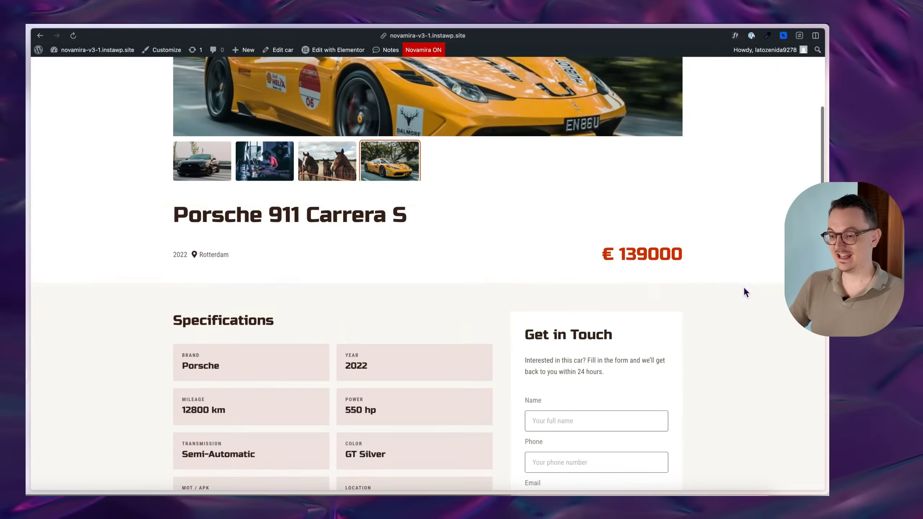
pyautogui.scroll(-3, 745, 292)
pyautogui.scroll(-1, 746, 293)
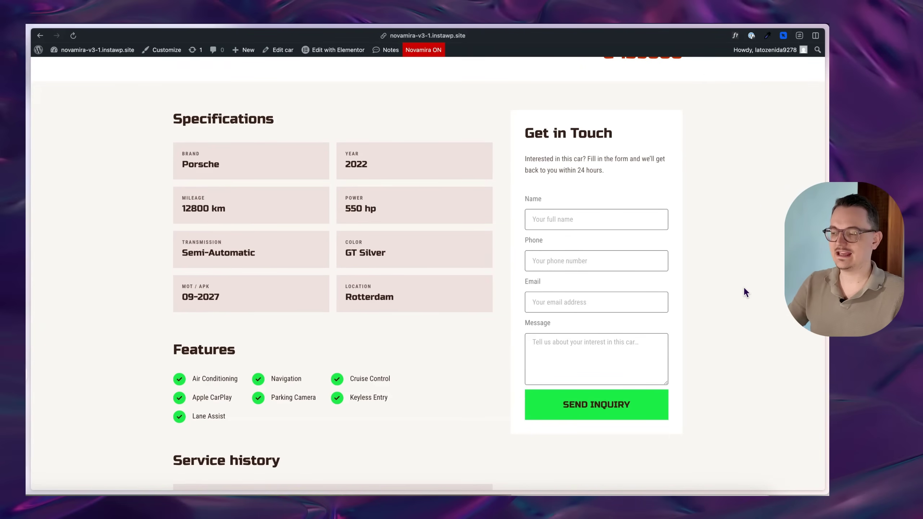
pyautogui.scroll(-2, 744, 287)
pyautogui.scroll(-5, 435, 273)
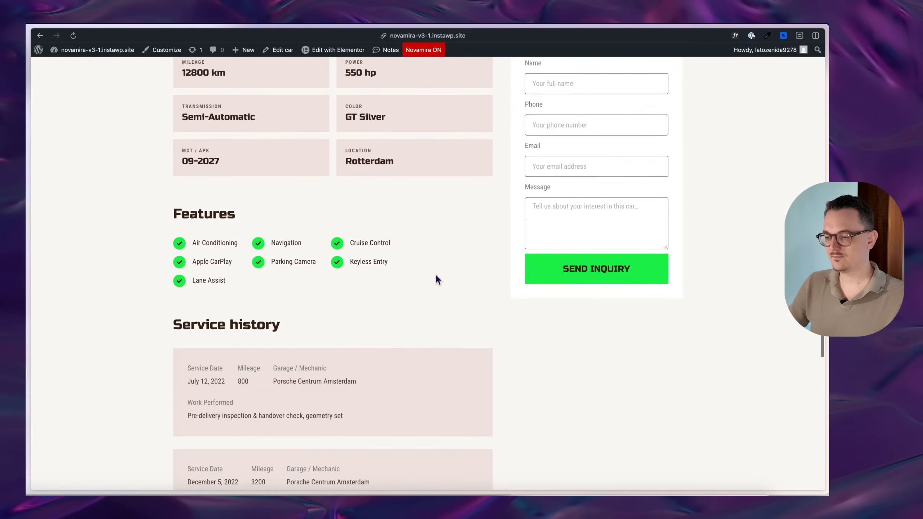
# Compare the features and service history on the Porsche page with the matching gallery, features and service history fields in its edit screen.
pyautogui.scroll(-2, 455, 293)
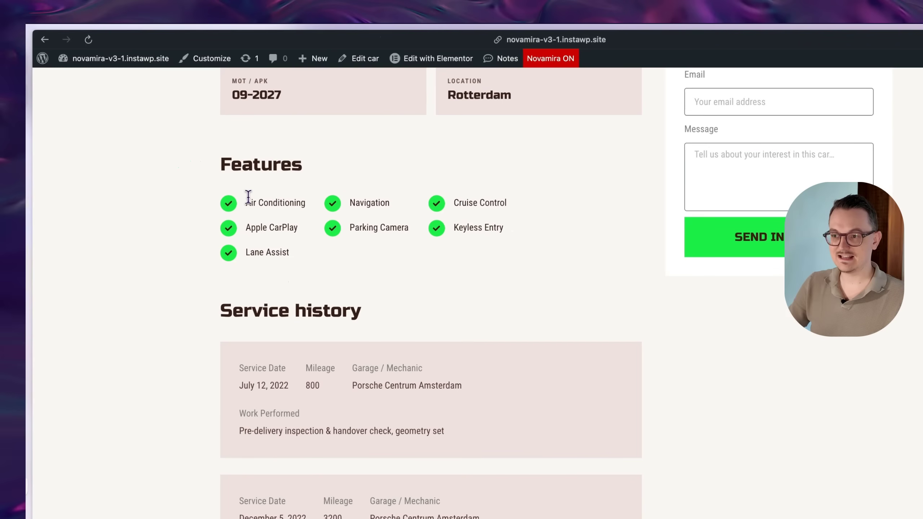
pyautogui.scroll(1, 412, 271)
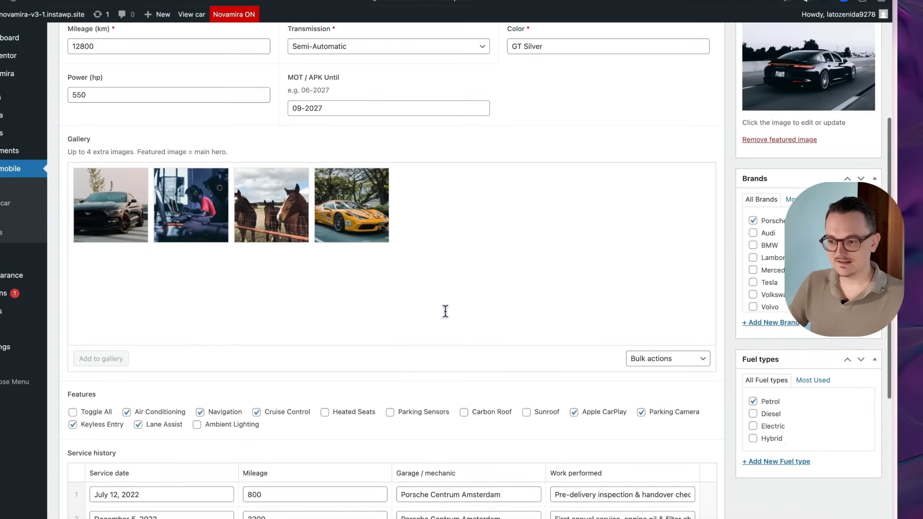
pyautogui.scroll(-3, 297, 352)
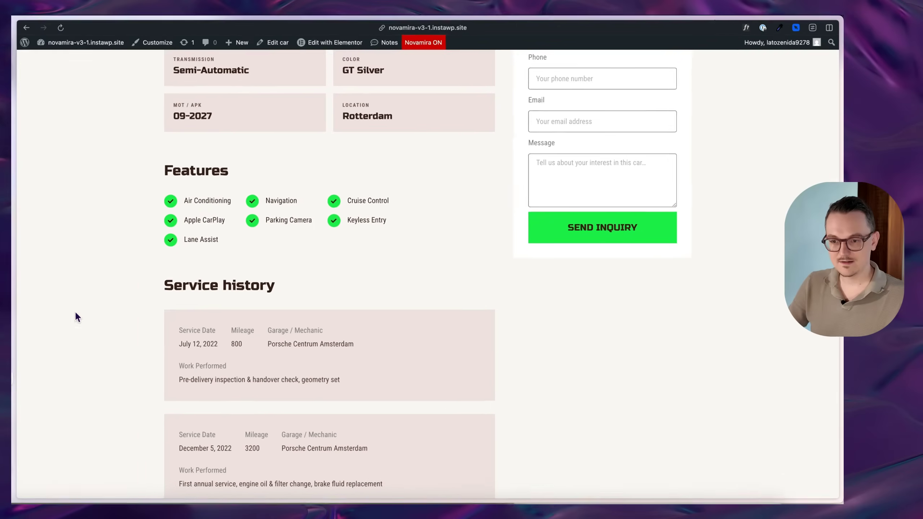
pyautogui.scroll(-5, 263, 257)
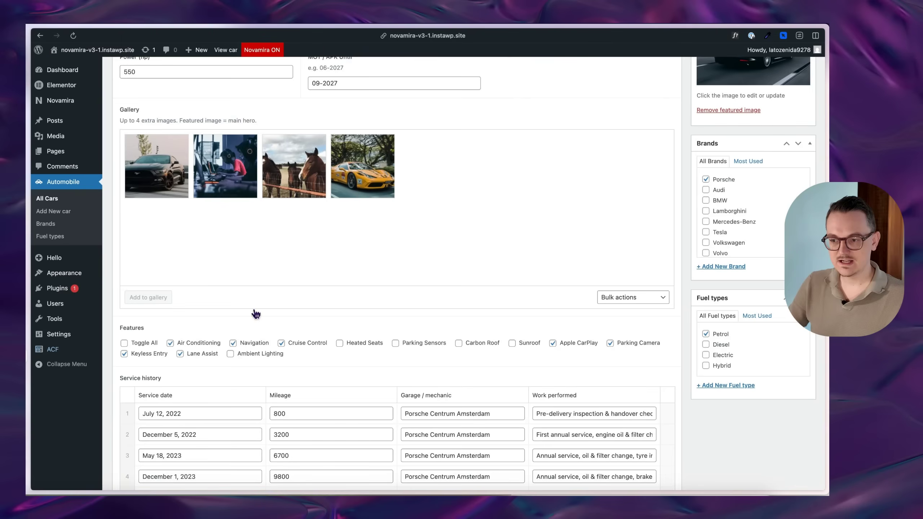
pyautogui.scroll(-5, 254, 313)
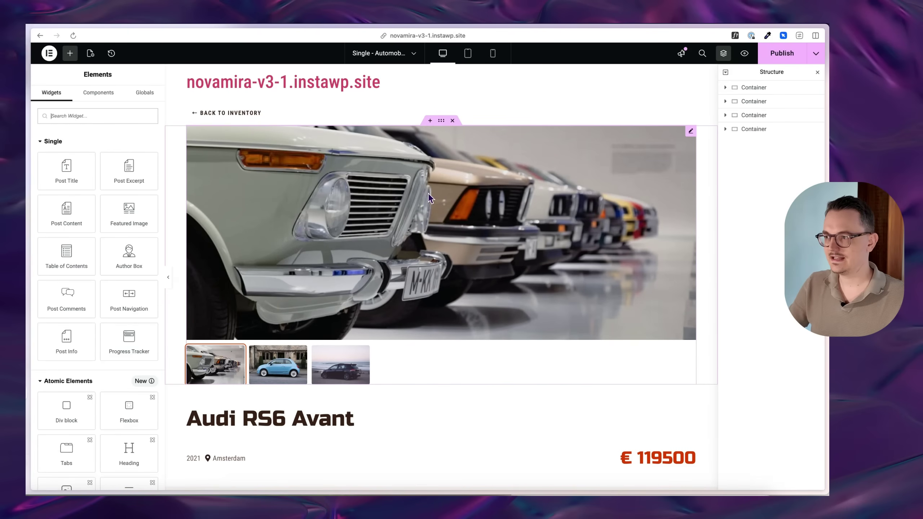
# In the Single Automobile template, set the ACF Pro Gallery's thumbnail width to 131 and border radius to 7, and review its gallery field name.
pyautogui.click(418, 369)
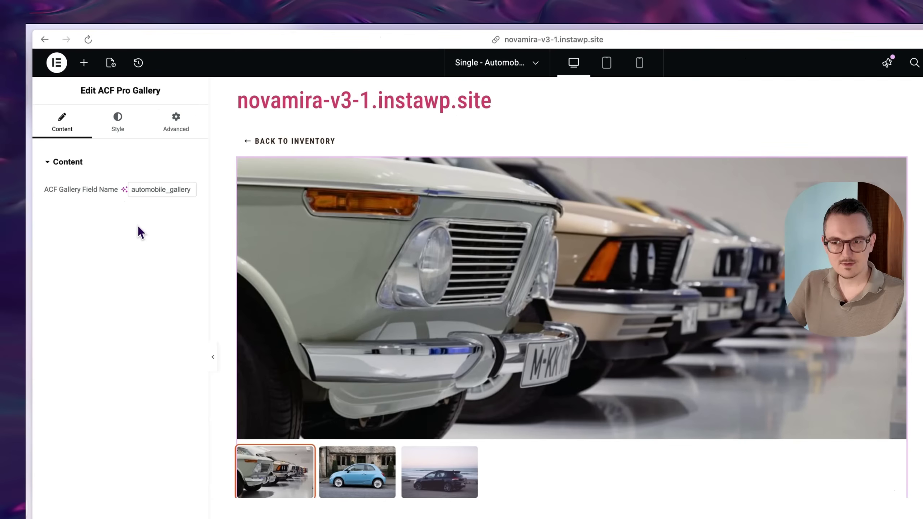
pyautogui.click(118, 122)
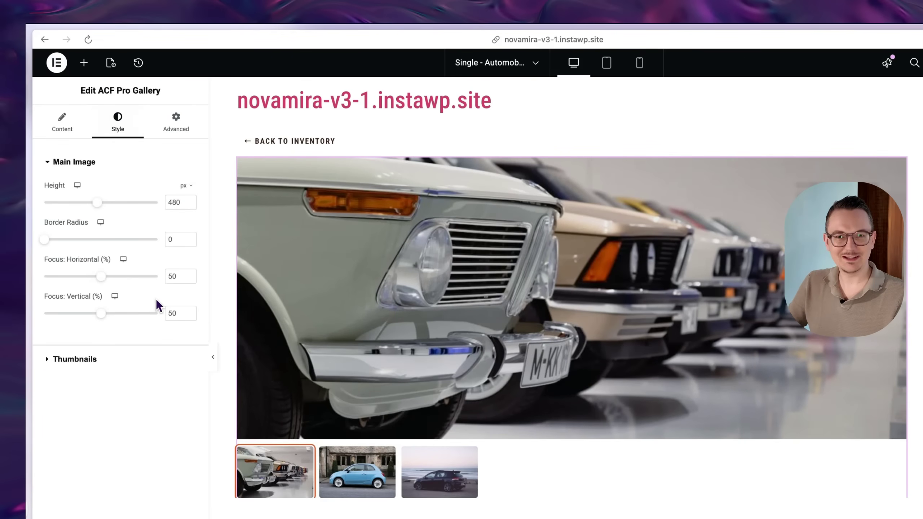
pyautogui.click(95, 361)
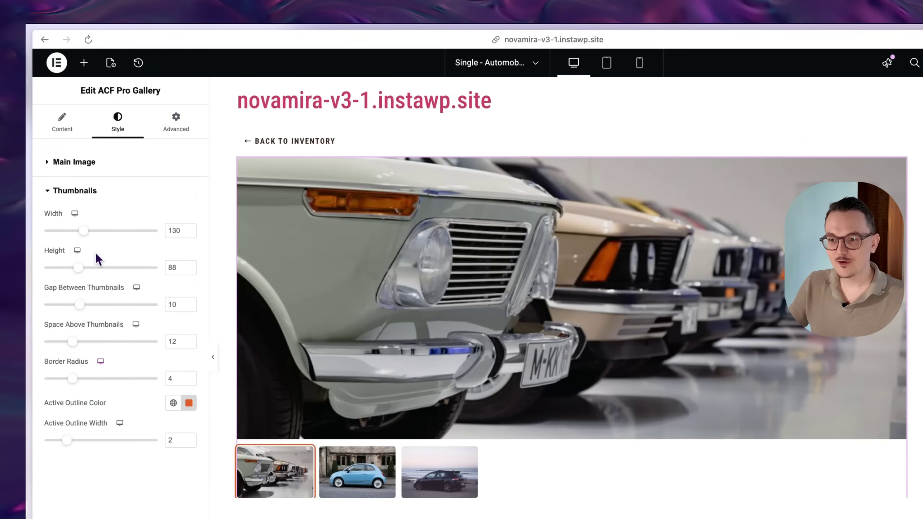
pyautogui.moveTo(87, 235)
pyautogui.mouseDown()
pyautogui.moveTo(103, 233)
pyautogui.moveTo(84, 232)
pyautogui.mouseUp()
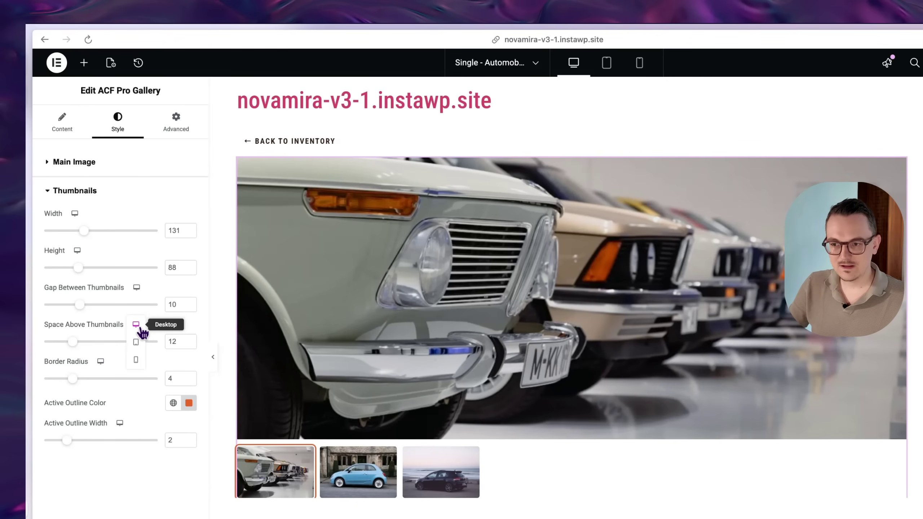
pyautogui.click(110, 322)
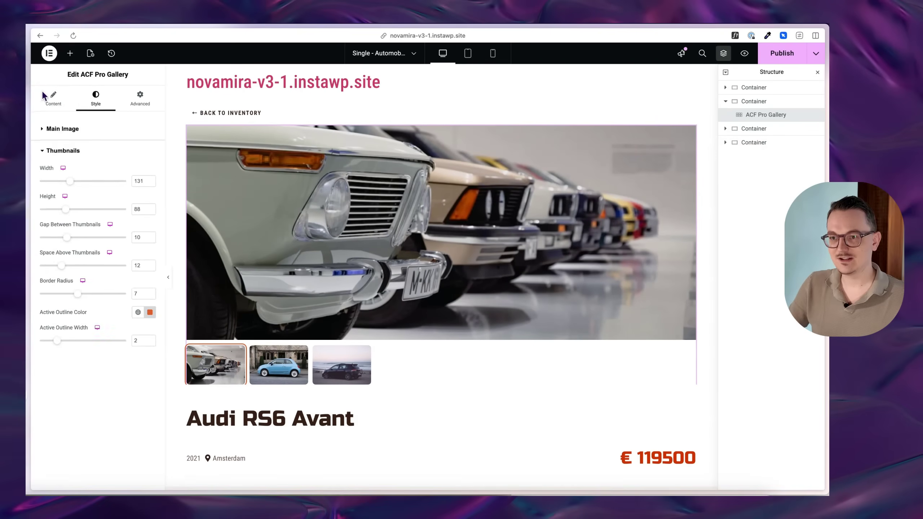
pyautogui.click(64, 123)
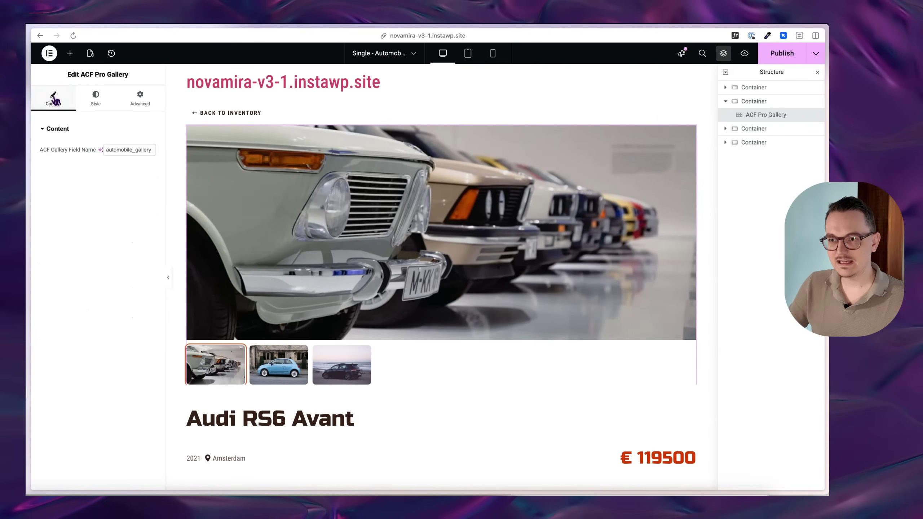
# Open the ACF Icon List under Features for editing and check its checkbox field and column options.
pyautogui.scroll(-10, 493, 334)
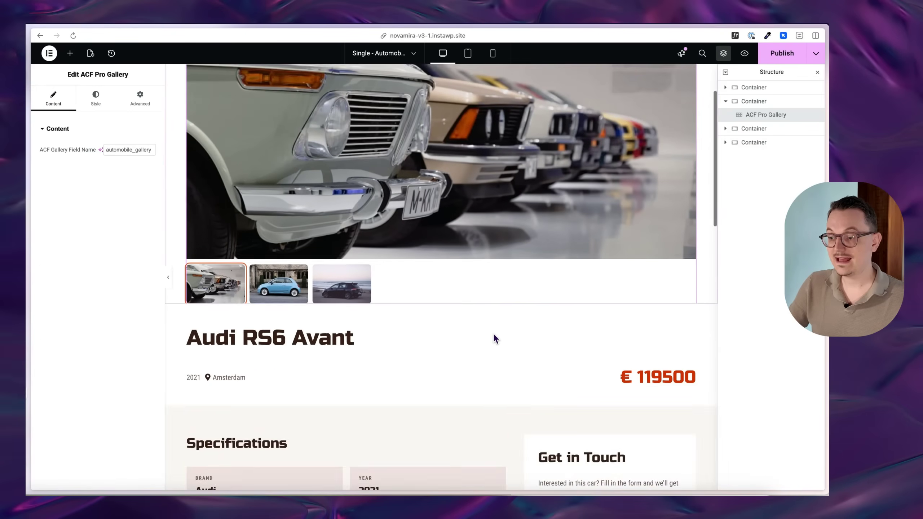
pyautogui.scroll(-7, 493, 334)
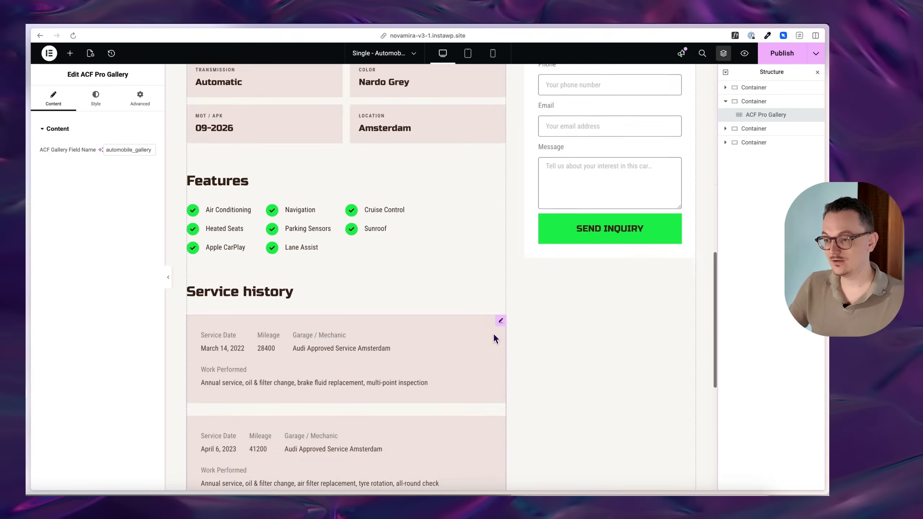
pyautogui.scroll(4, 493, 334)
pyautogui.click(406, 350)
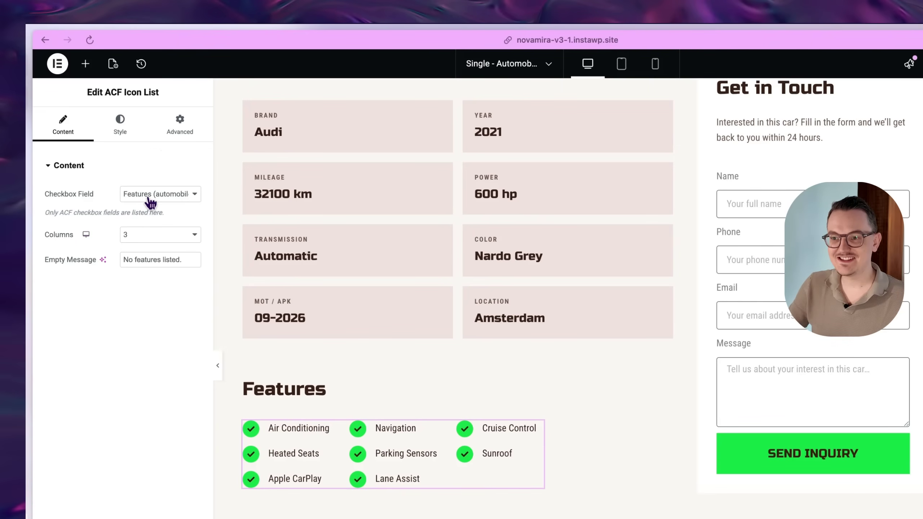
pyautogui.click(148, 236)
pyautogui.click(141, 223)
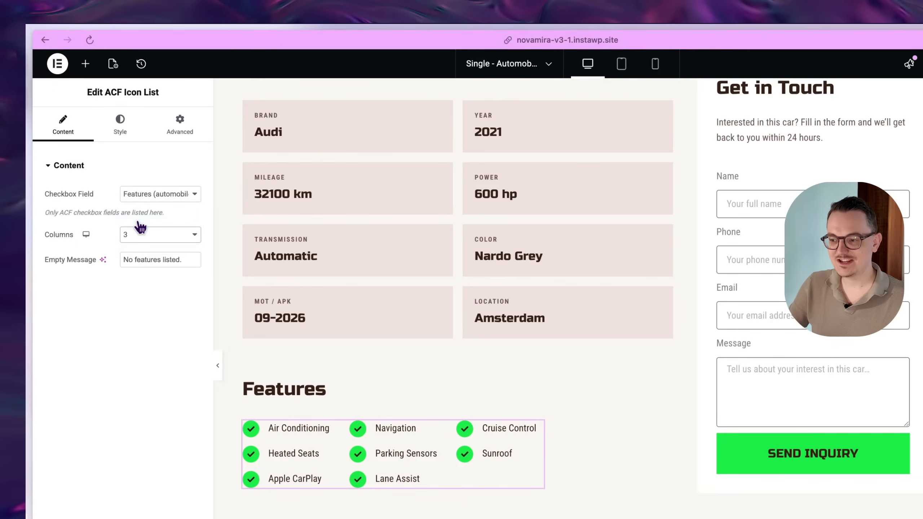
pyautogui.click(150, 234)
pyautogui.click(150, 249)
# Set the icon list's badge size to 27 and review its vertical offset and spacing settings.
pyautogui.click(120, 124)
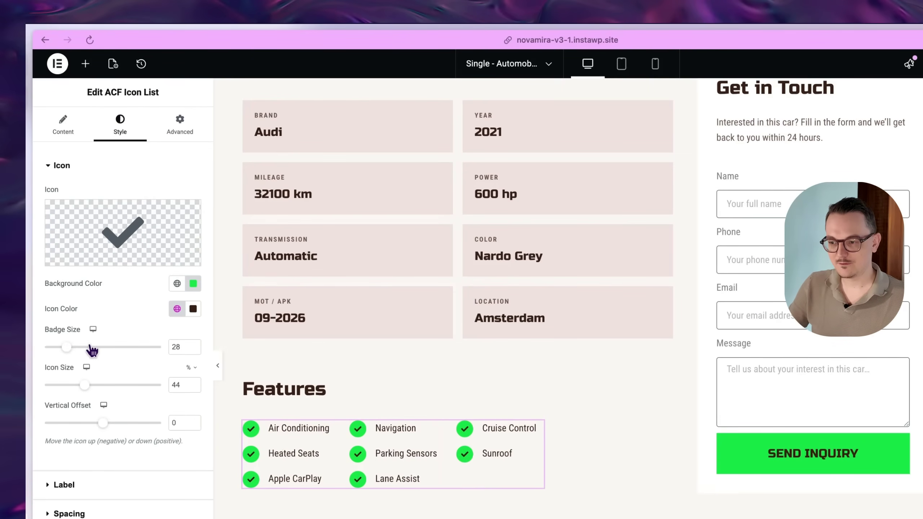
pyautogui.moveTo(93, 349); pyautogui.dragTo(65, 349)
pyautogui.moveTo(132, 252)
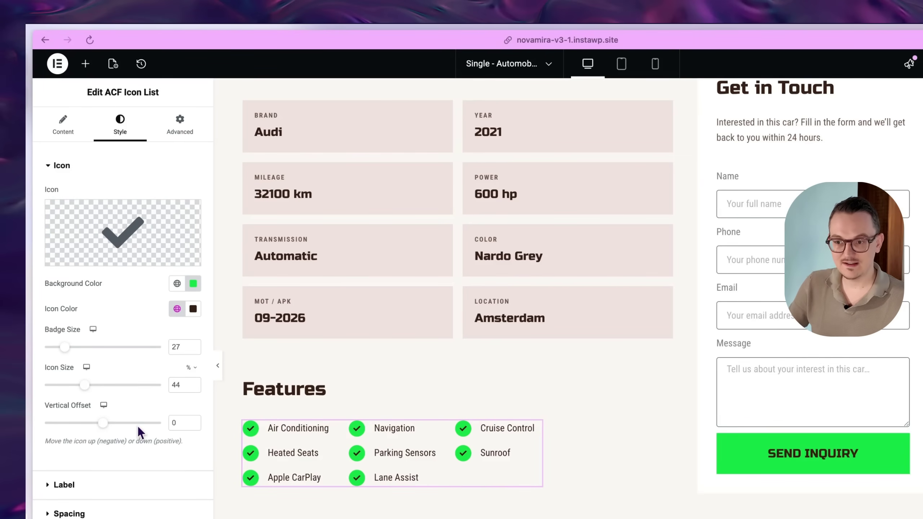
pyautogui.moveTo(103, 424)
pyautogui.mouseDown()
pyautogui.moveTo(122, 427)
pyautogui.moveTo(25, 427)
pyautogui.moveTo(115, 427)
pyautogui.moveTo(40, 427)
pyautogui.moveTo(103, 430)
pyautogui.mouseUp()
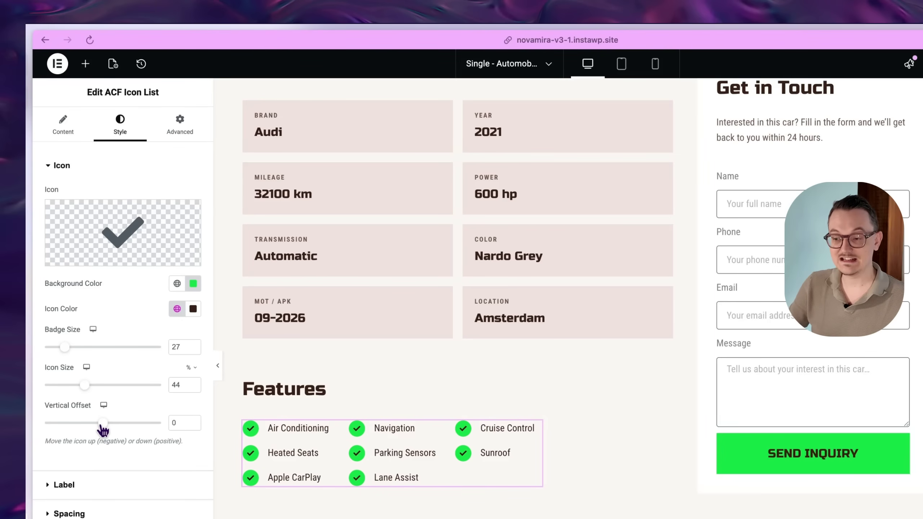
pyautogui.click(91, 514)
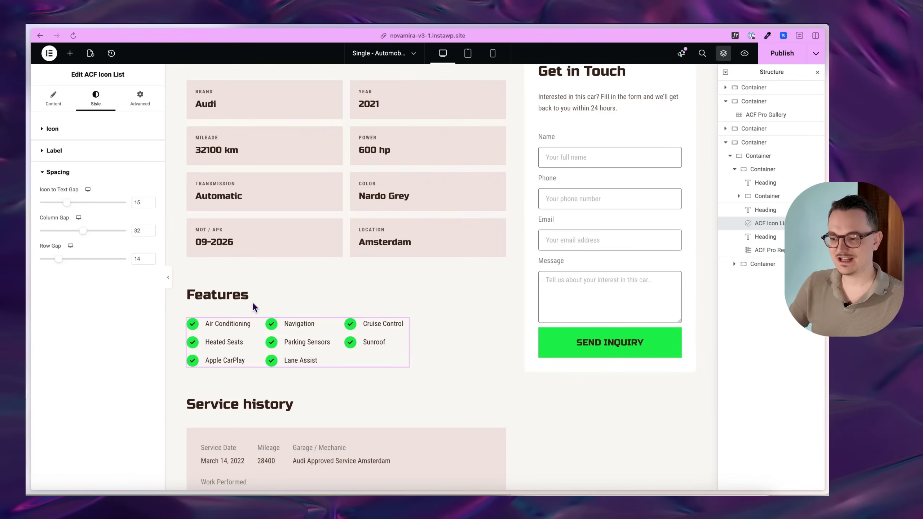
# Open the ACF Pro Repeater under Service history for editing and check its available repeater fields.
pyautogui.scroll(-4, 367, 319)
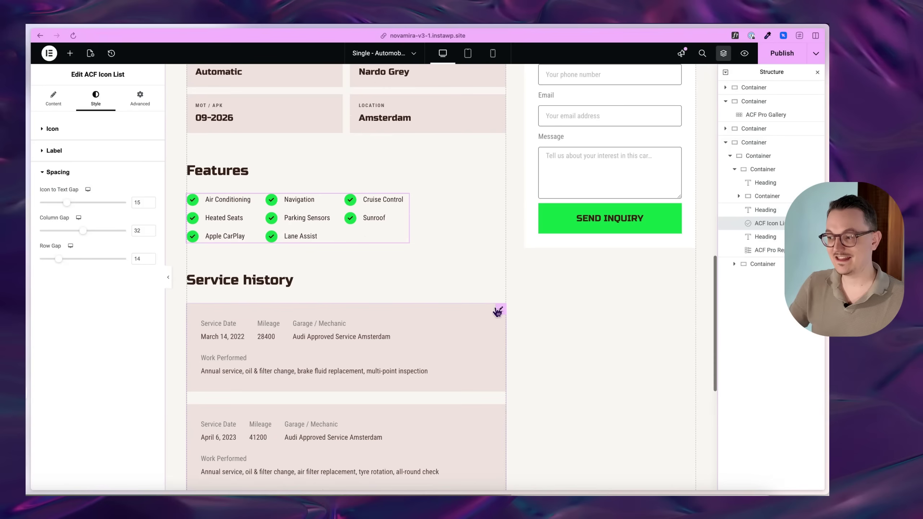
pyautogui.click(501, 310)
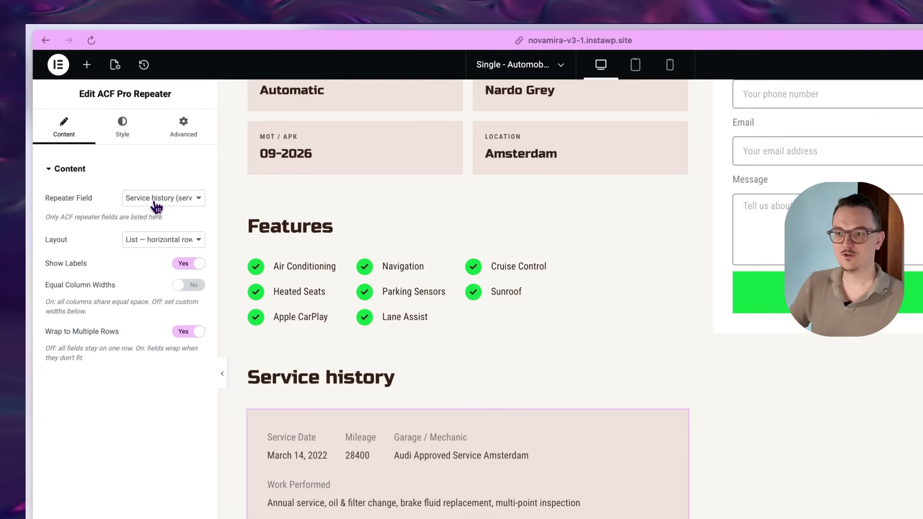
pyautogui.click(156, 200)
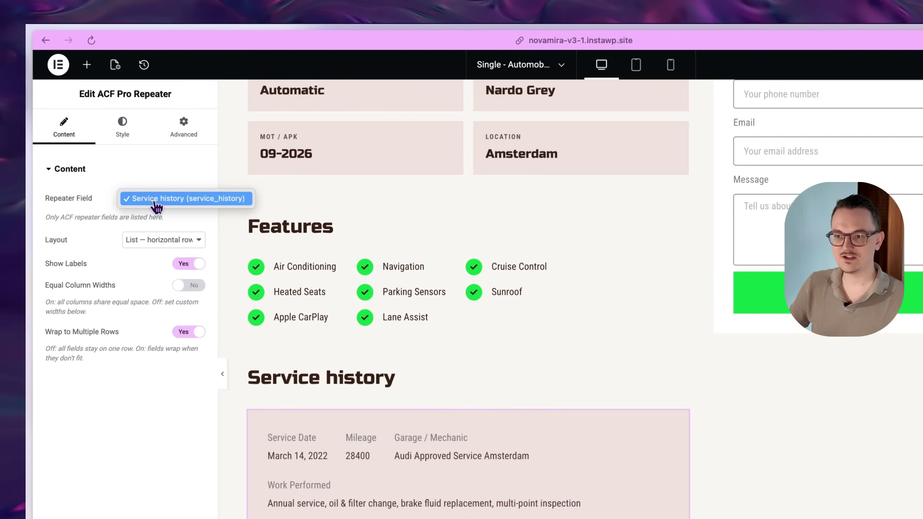
pyautogui.click(107, 201)
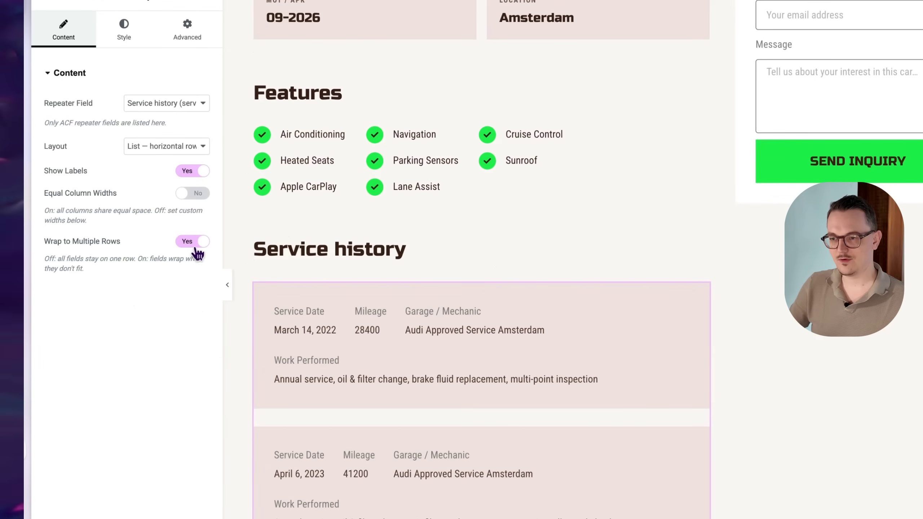
# Turn off wrapping to multiple rows for the service history repeater and set its column widths to 2fr 2fr 3fr 4fr.
pyautogui.click(195, 244)
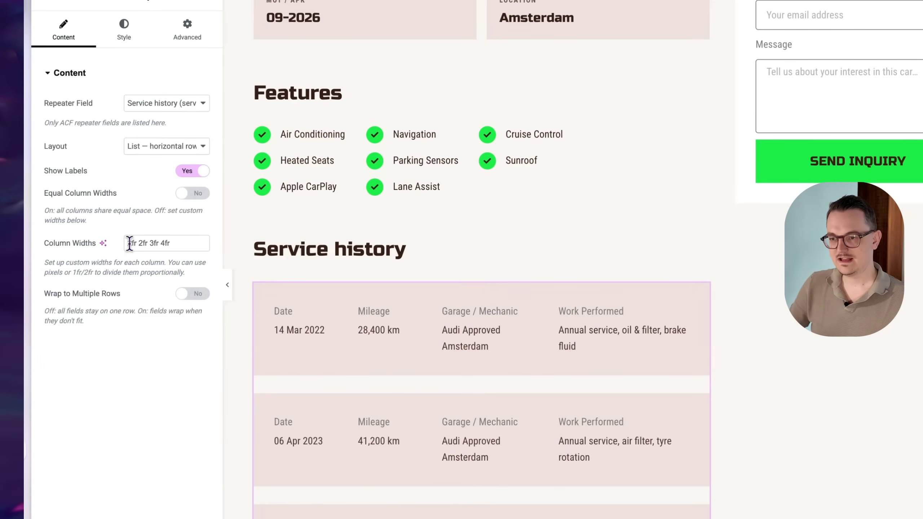
pyautogui.click(131, 242)
pyautogui.hotkey('shift', 'Left')
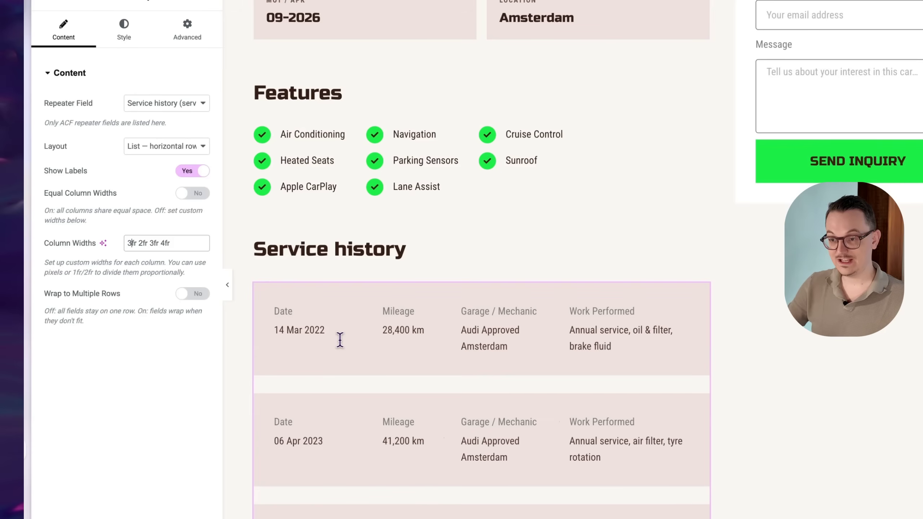
pyautogui.press('BackSpace')
pyautogui.write('1')
pyautogui.press('BackSpace')
pyautogui.write('2')
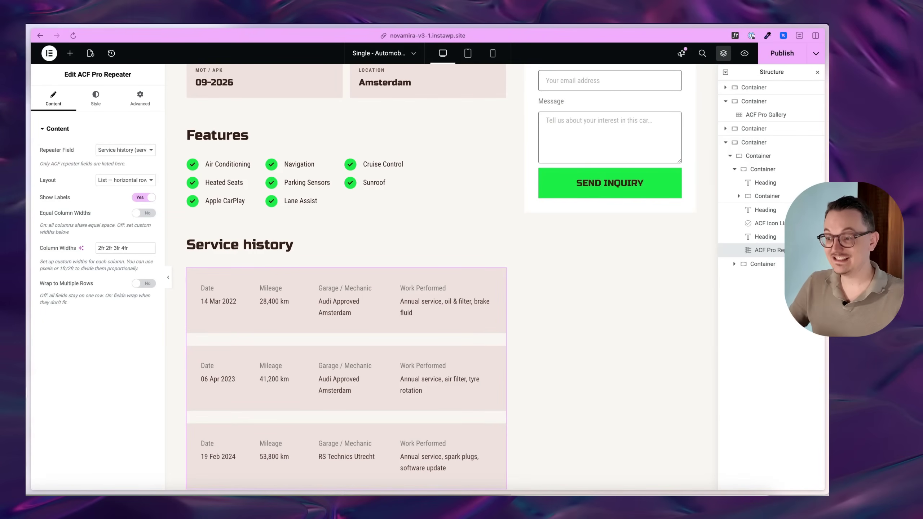
pyautogui.scroll(3, 392, 326)
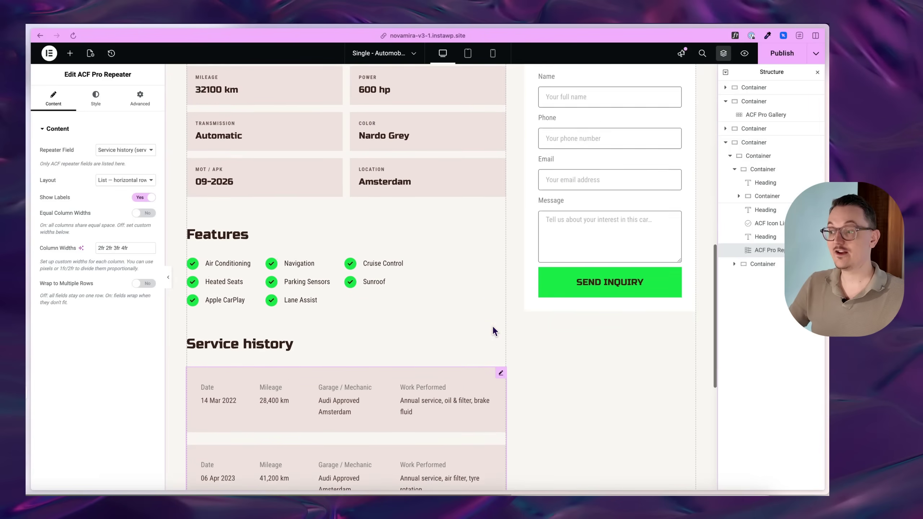
pyautogui.scroll(1, 469, 284)
pyautogui.click(404, 293)
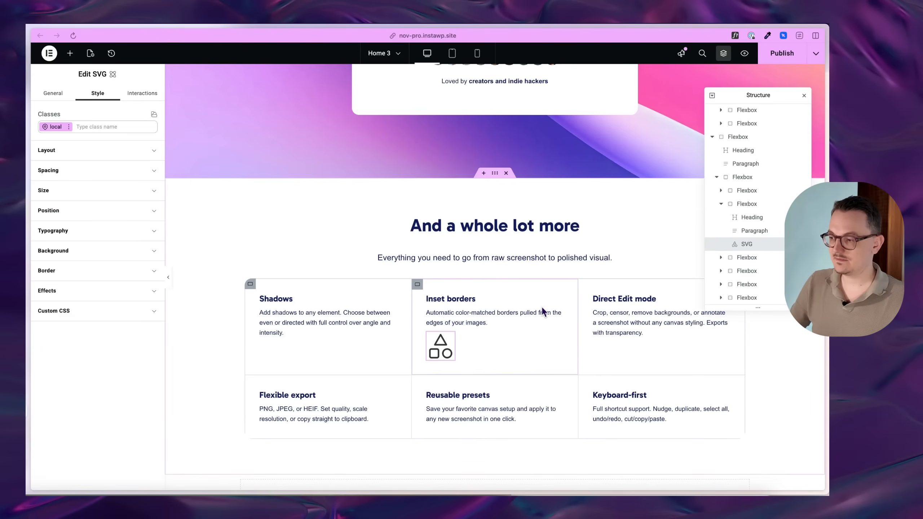
# Delete the SVG icon from the Inset borders card on the Home 3 page of the nov-pro site.
pyautogui.scroll(2, 542, 312)
pyautogui.rightClick(434, 377)
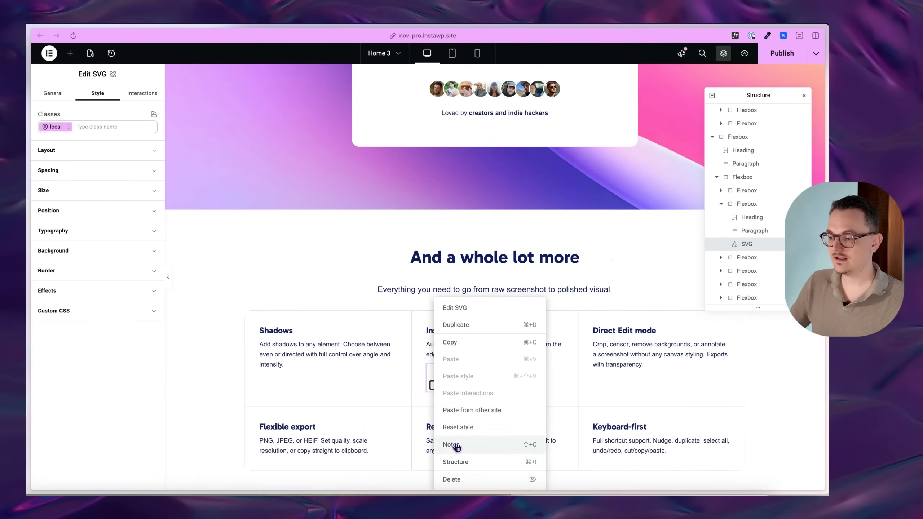
pyautogui.click(464, 479)
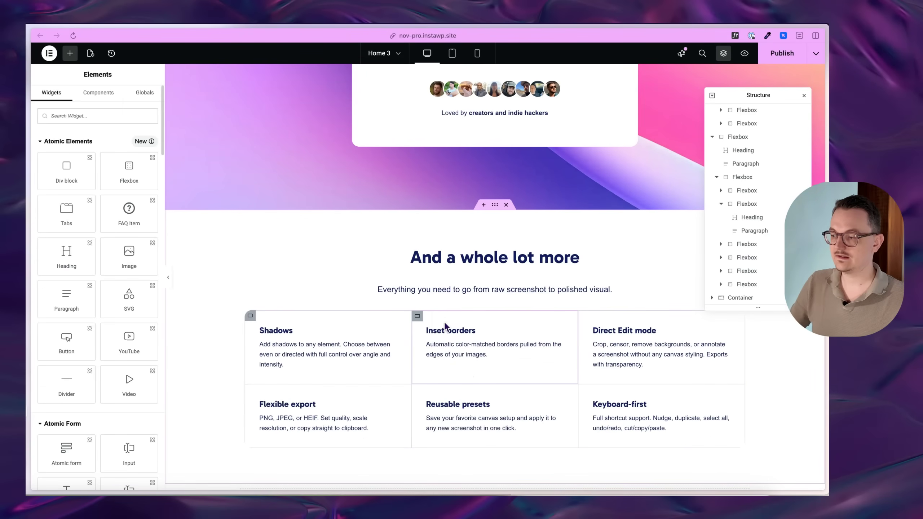
# Inspect the classes on the Inset borders heading and the typography variables defined in its title-6 class.
pyautogui.click(487, 326)
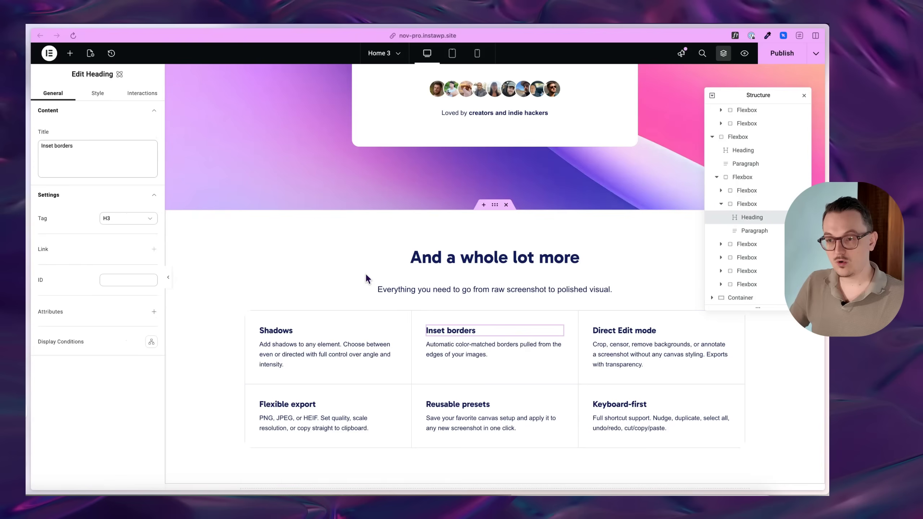
pyautogui.click(97, 95)
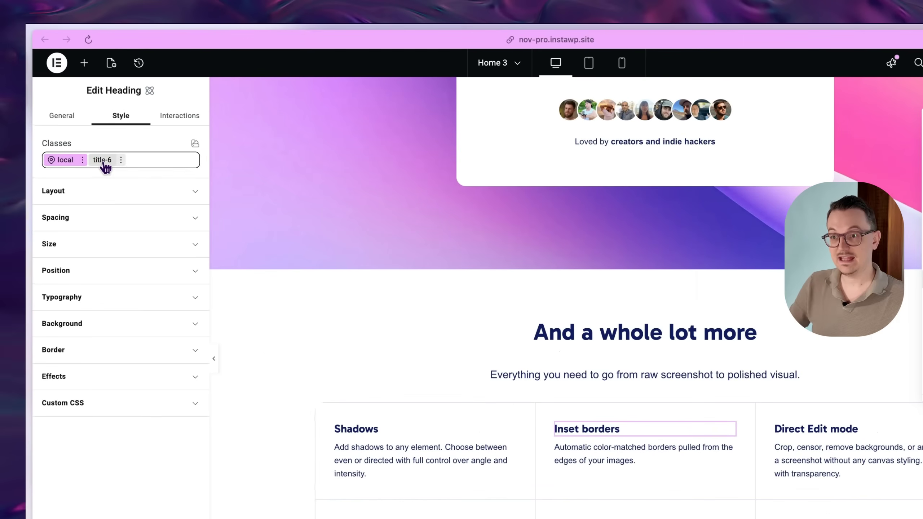
pyautogui.click(84, 128)
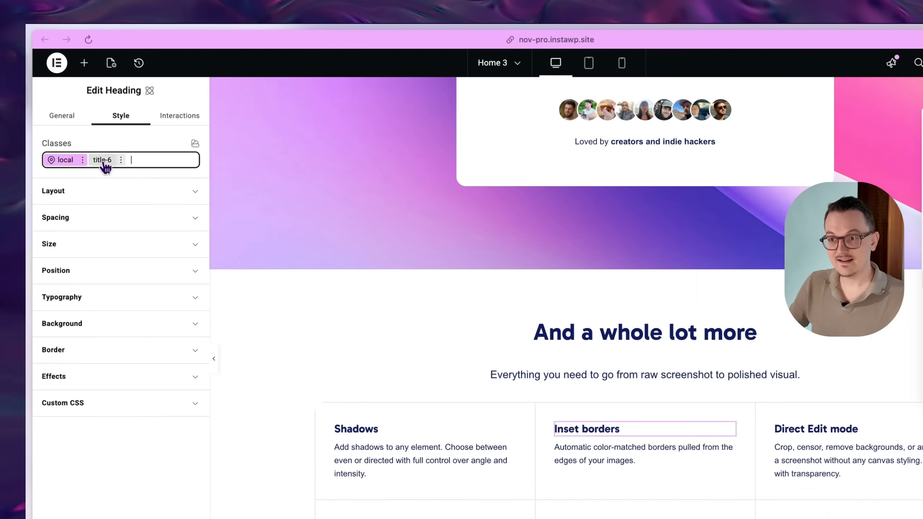
pyautogui.click(99, 297)
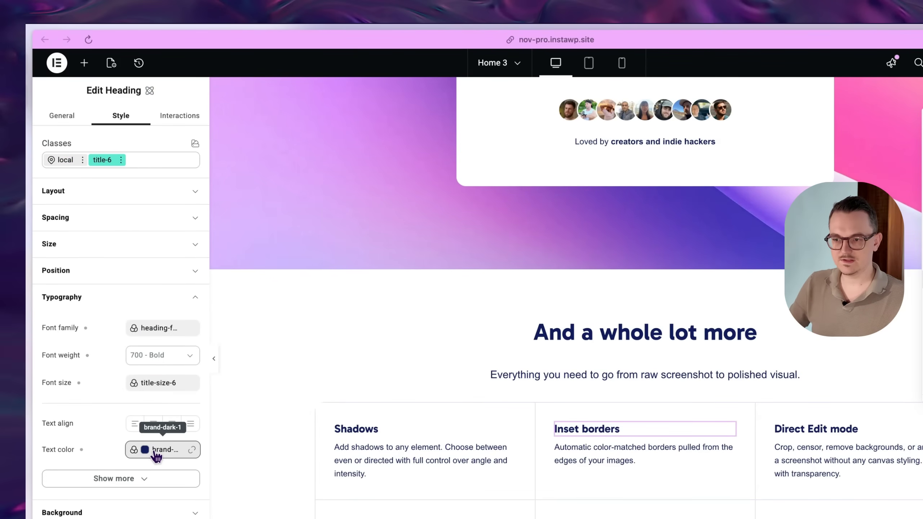
# Check the section-container class and its spacing on the flexbox around the And a whole lot more section.
pyautogui.click(645, 263)
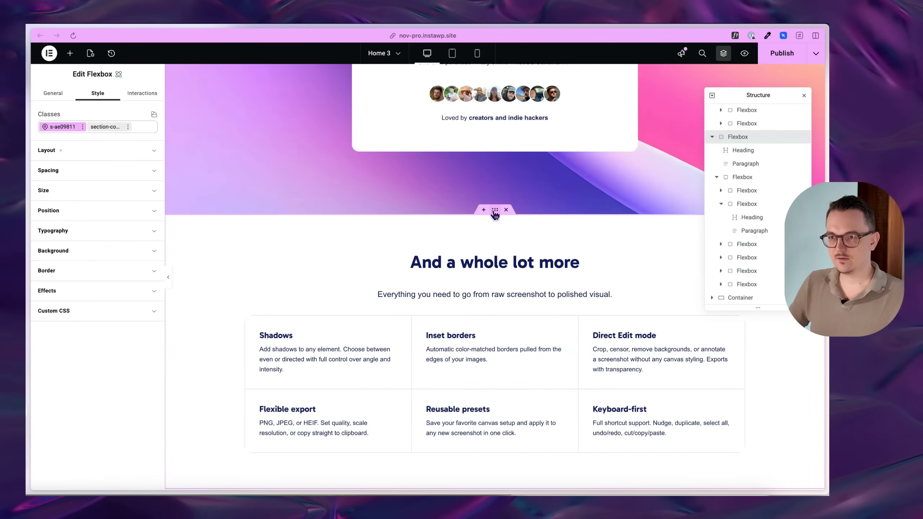
pyautogui.click(104, 127)
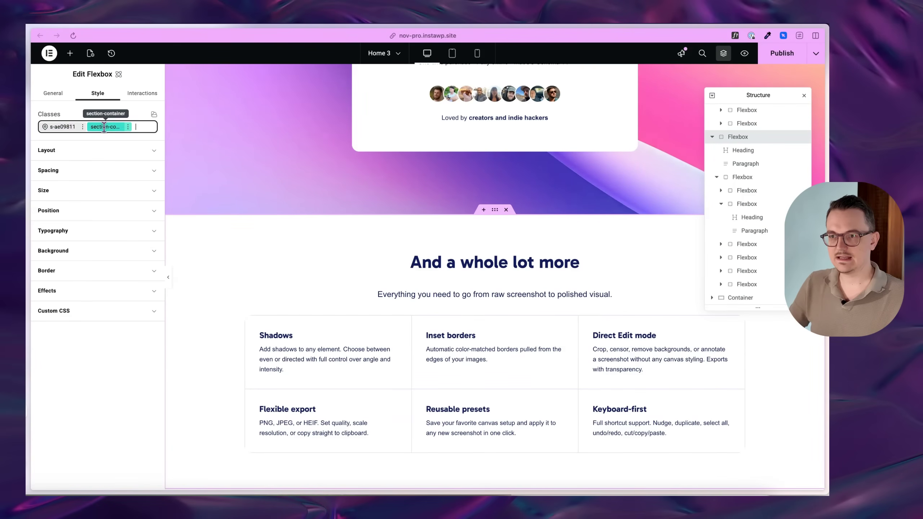
pyautogui.click(59, 175)
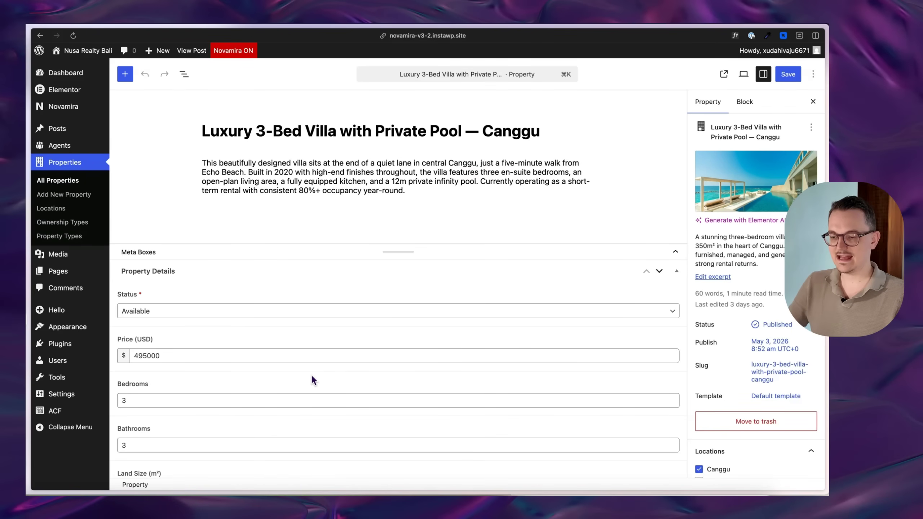
# Review the widths of the Property Details custom fields on the Luxury 3-Bed Villa property's edit screen.
pyautogui.click(191, 499)
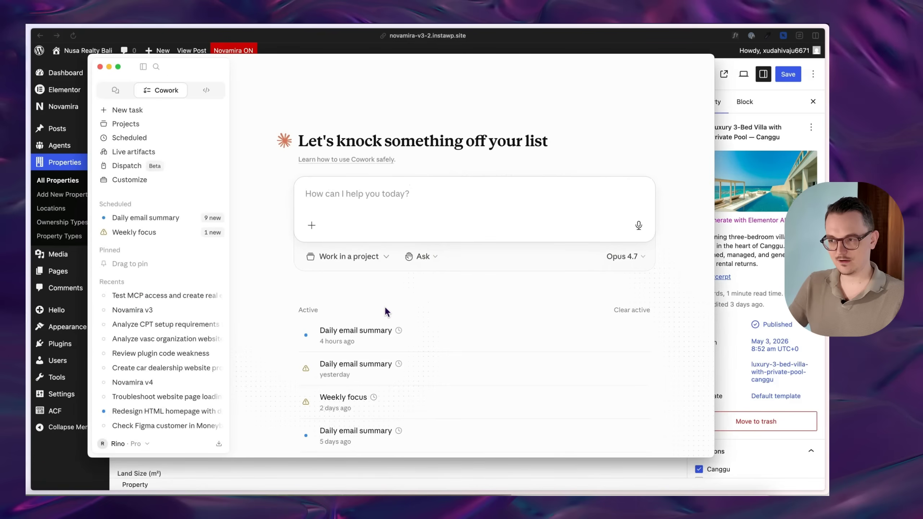
pyautogui.press('super+Tab')
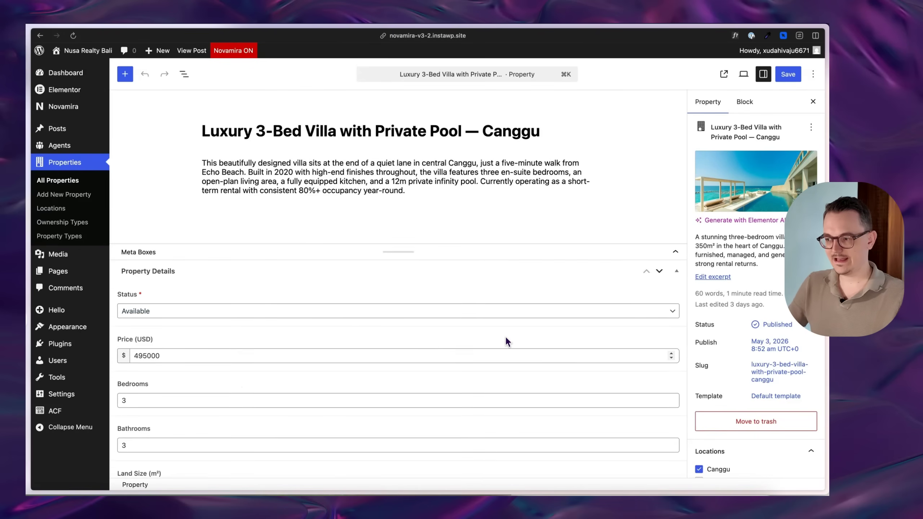
pyautogui.scroll(-5, 505, 336)
pyautogui.scroll(3, 290, 360)
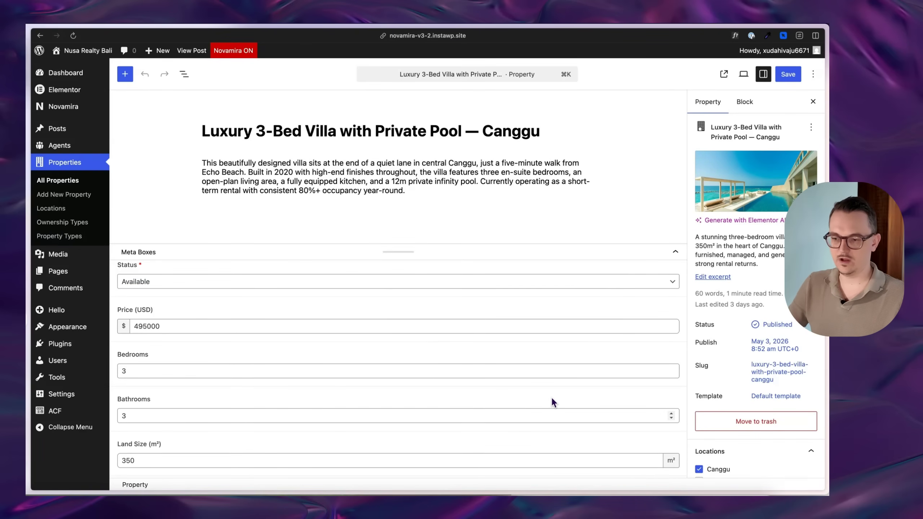
pyautogui.scroll(-1, 177, 398)
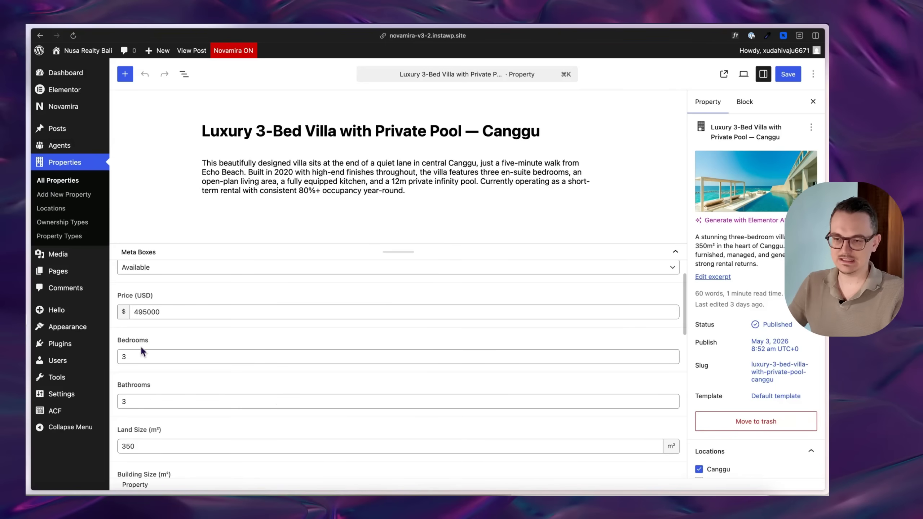
pyautogui.scroll(3, 181, 406)
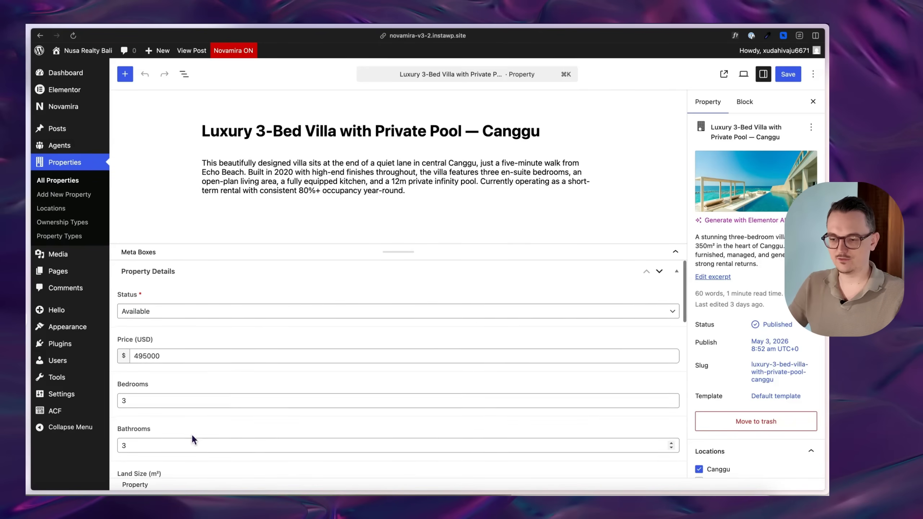
pyautogui.click(191, 493)
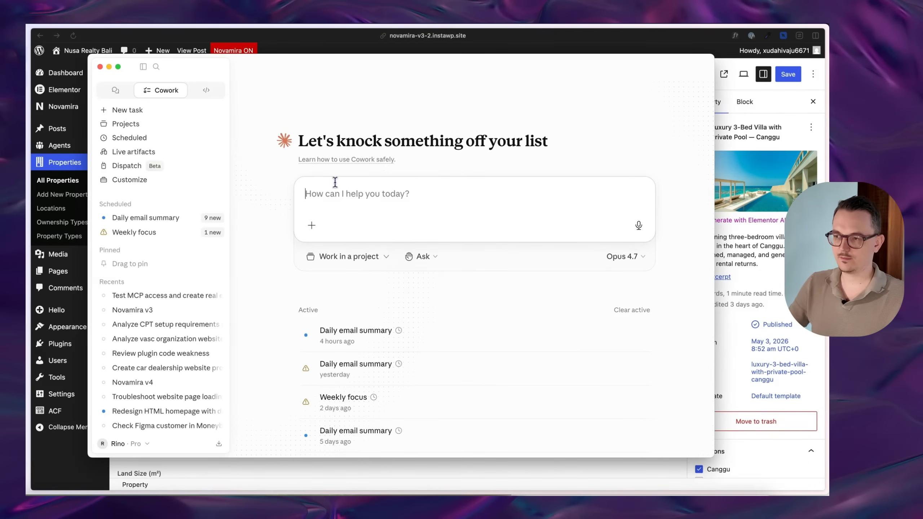
pyautogui.press('fn+space')
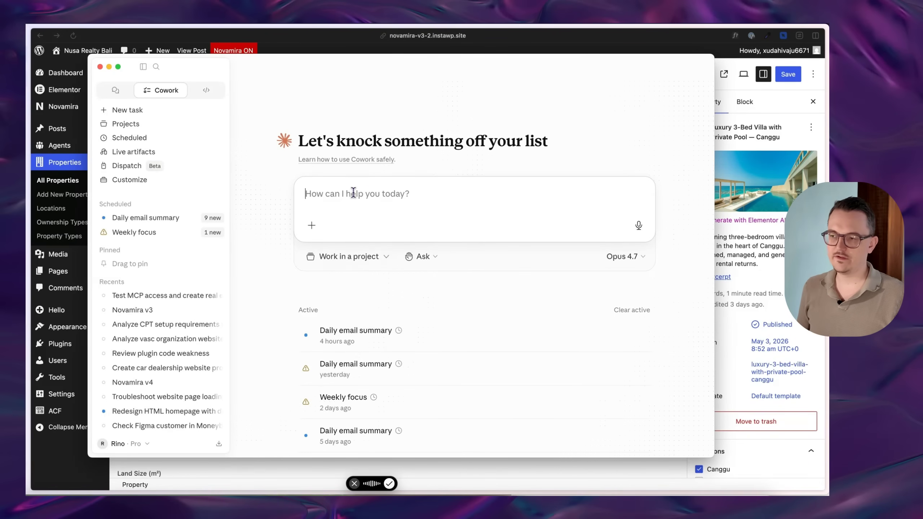
pyautogui.press('fn+space')
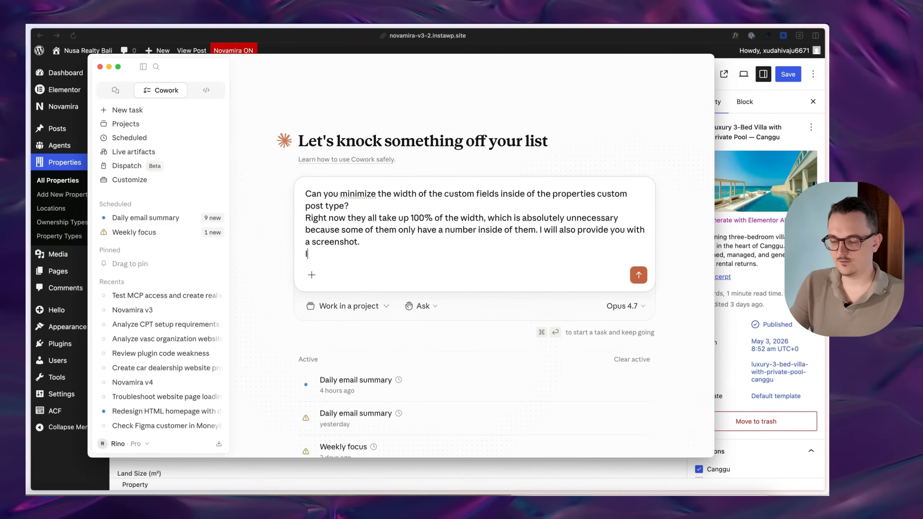
pyautogui.write('https://novamira-v3-2.instawp.site')
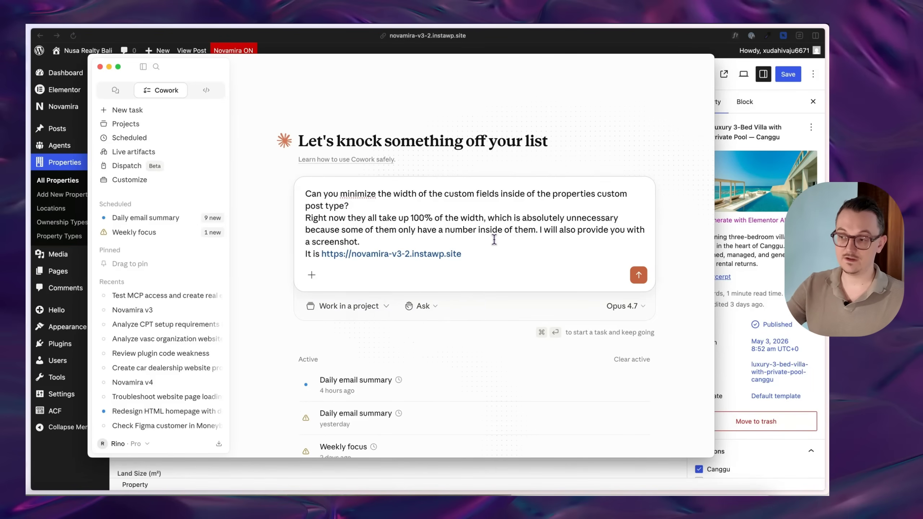
# Add a screenshot of the property edit screen's fields to the prompt and submit it.
pyautogui.press('super+Tab')
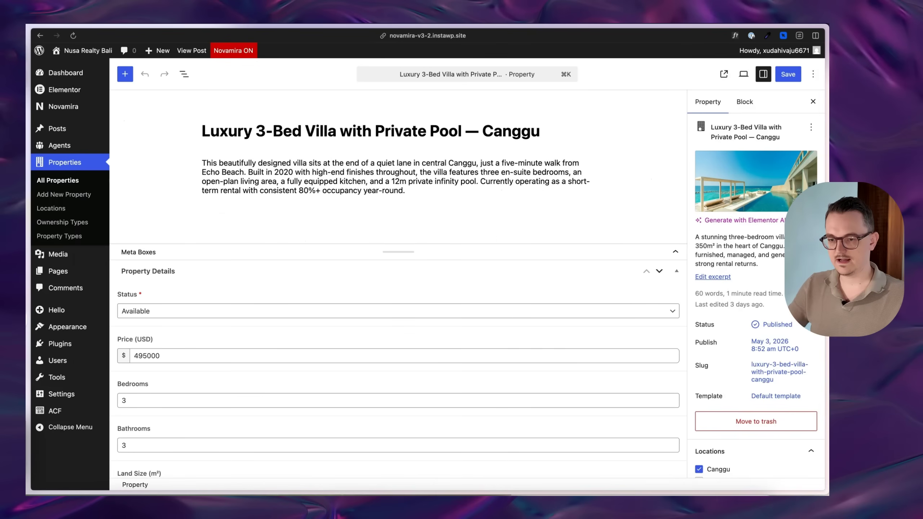
pyautogui.press('super+Tab')
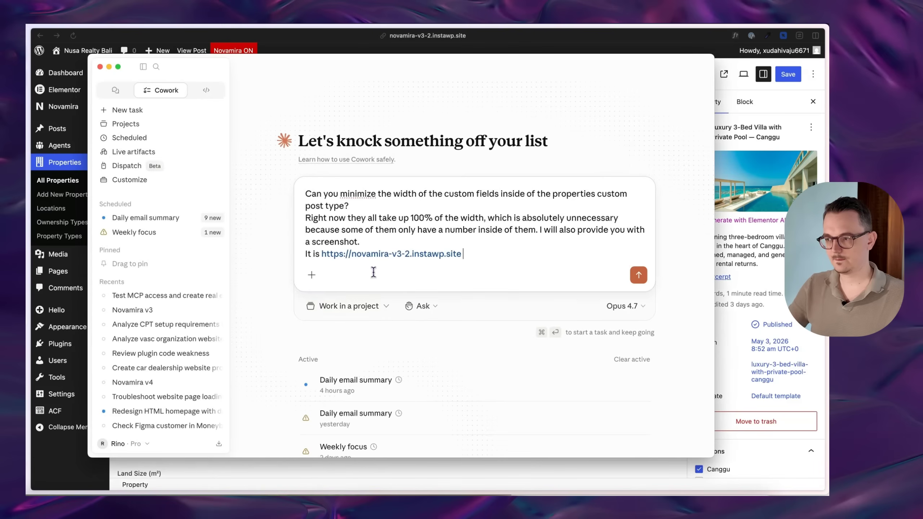
pyautogui.press('super+v')
pyautogui.press('Return')
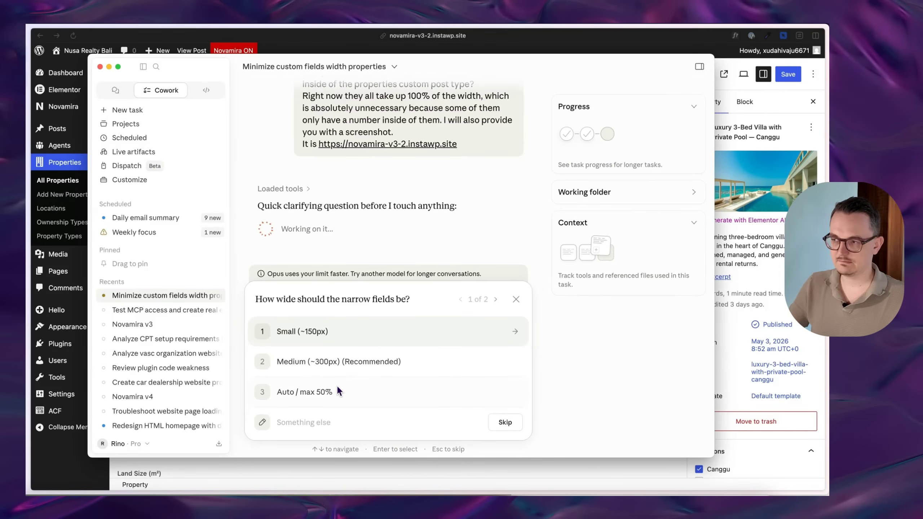
# Answer the narrow field width question with a custom reply allowing more than two fields on one row, and answer the second clarifying question.
pyautogui.click(302, 422)
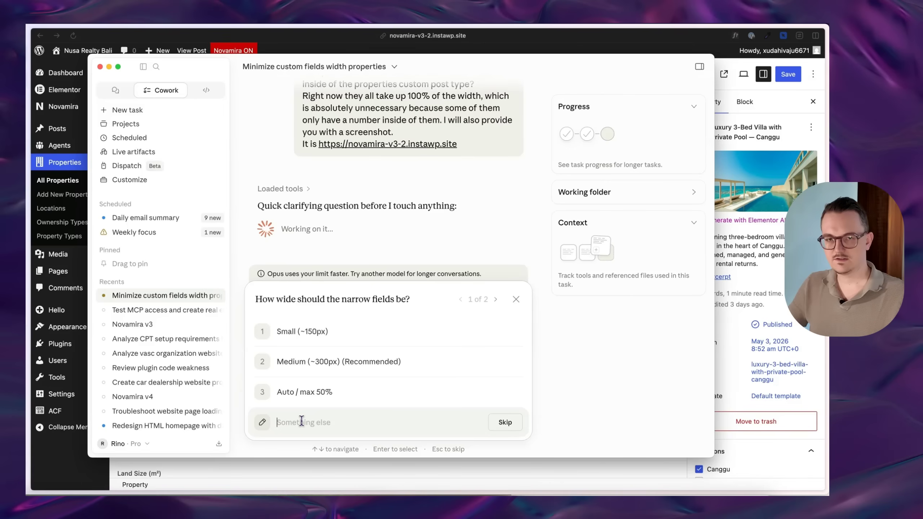
pyautogui.press('fn+space')
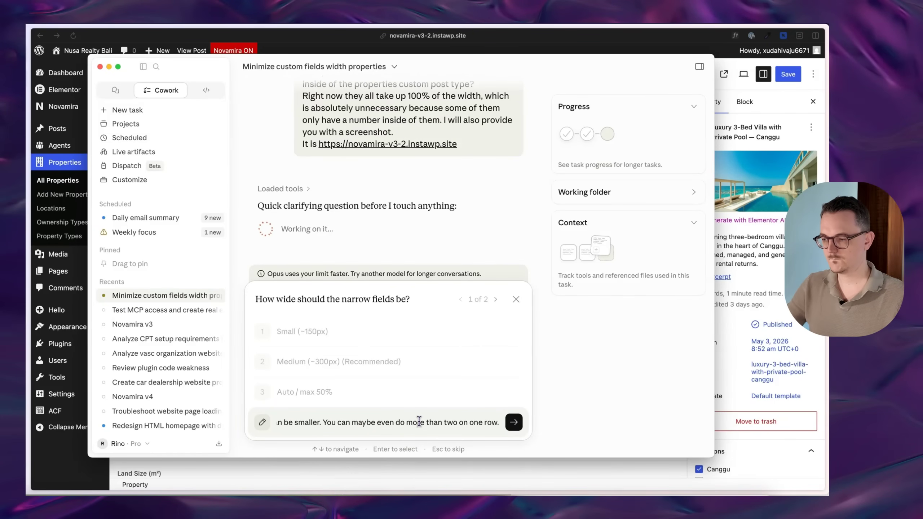
pyautogui.press('Return')
pyautogui.click(410, 360)
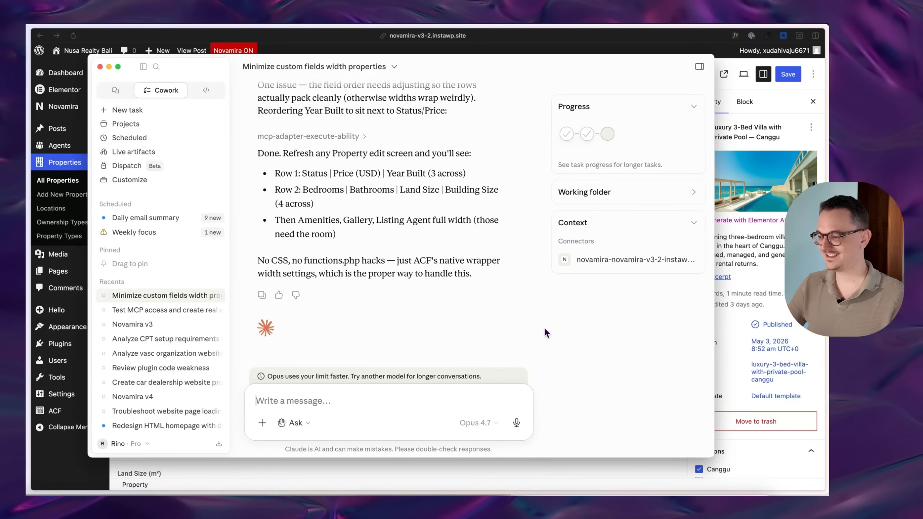
# Return to the property's edit screen and check the new Property Details layout down to the Listing Agent field.
pyautogui.click(670, 472)
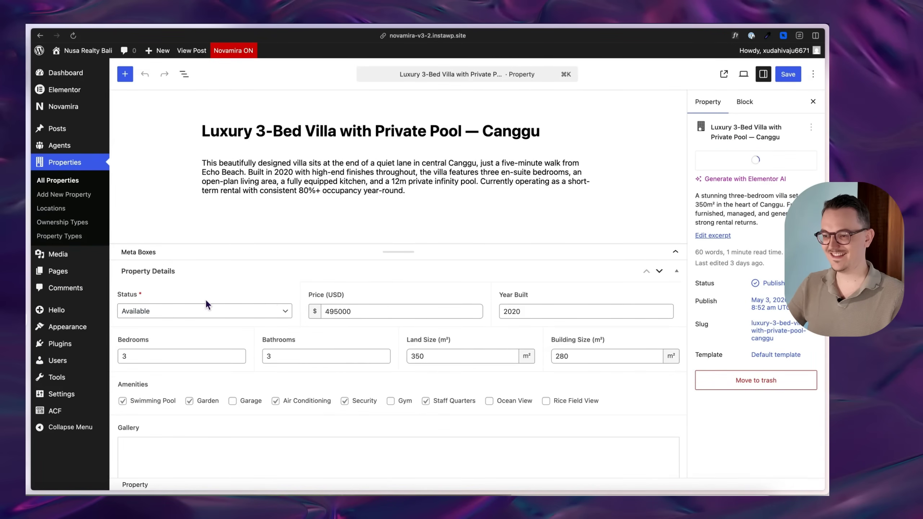
pyautogui.scroll(-10, 682, 327)
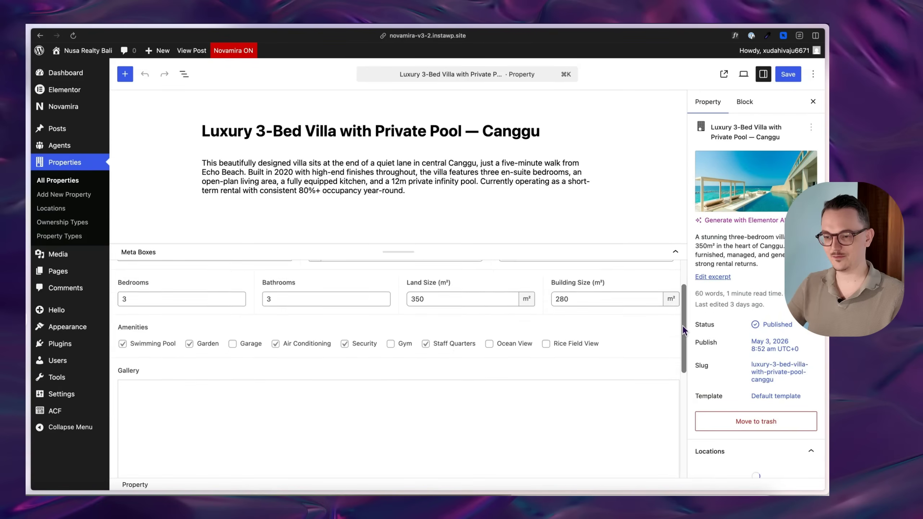
pyautogui.scroll(-3, 683, 324)
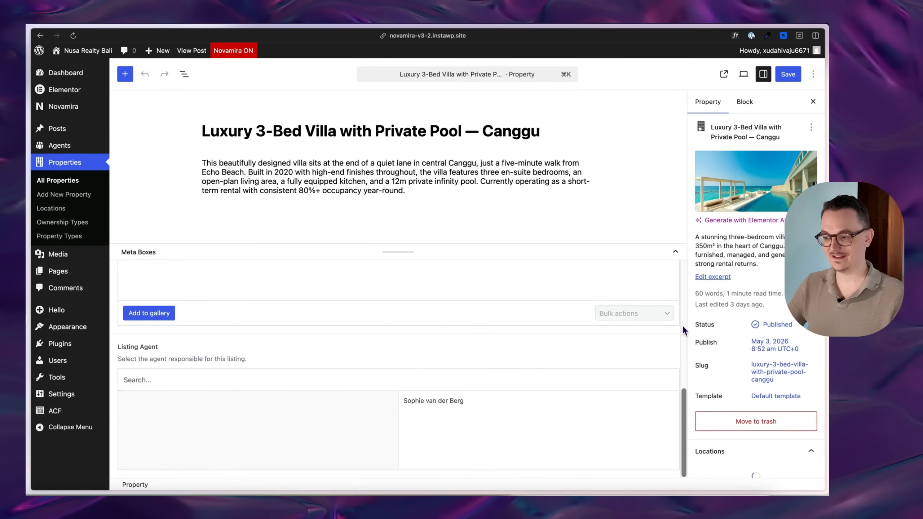
pyautogui.scroll(8, 377, 349)
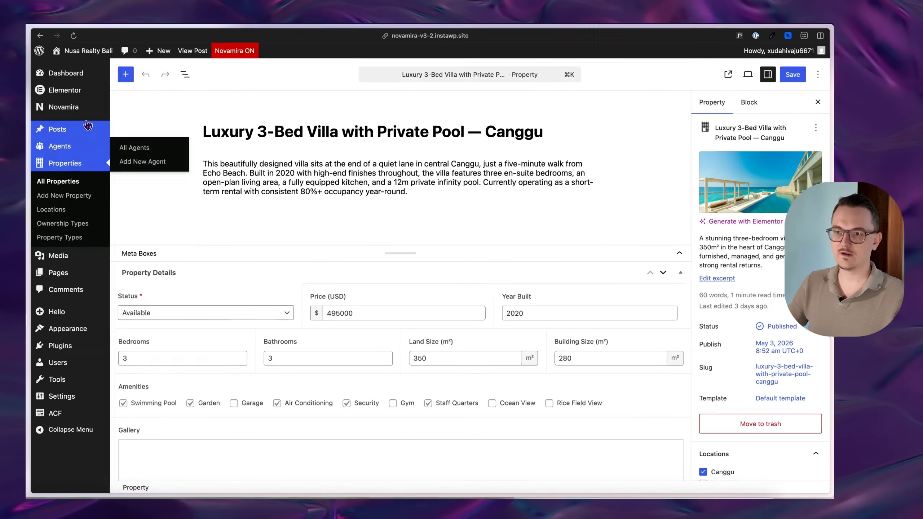
# Open Novamira's Memory & Instructions page and review the custom instruction rules on using installed plugins and avoiding custom PHP.
pyautogui.moveTo(83, 106)
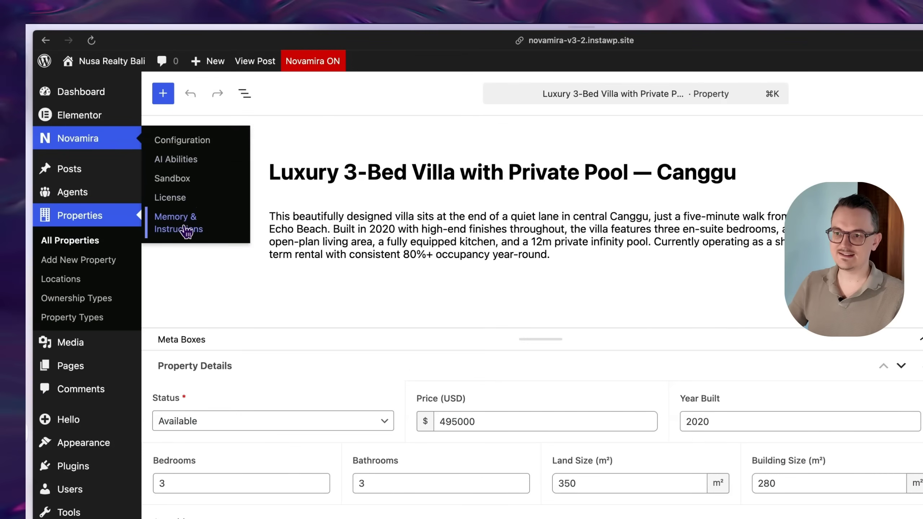
pyautogui.click(195, 233)
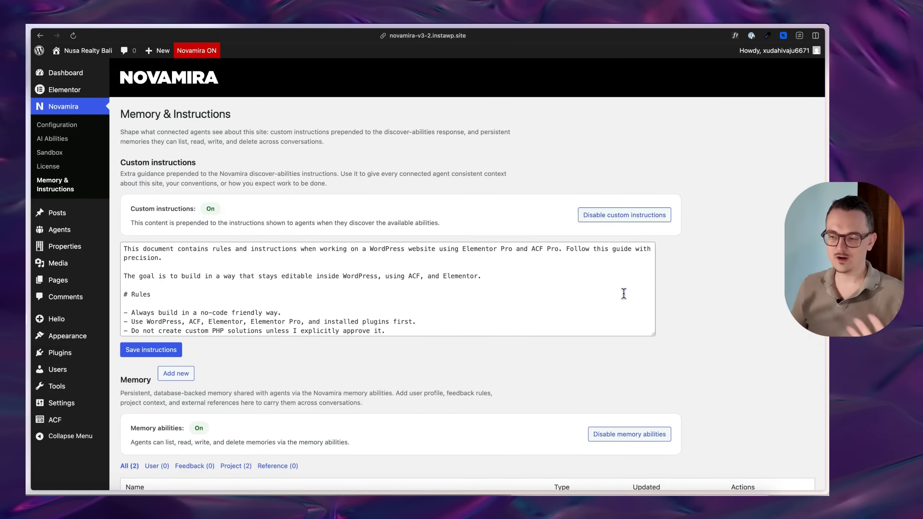
pyautogui.scroll(-3, 134, 283)
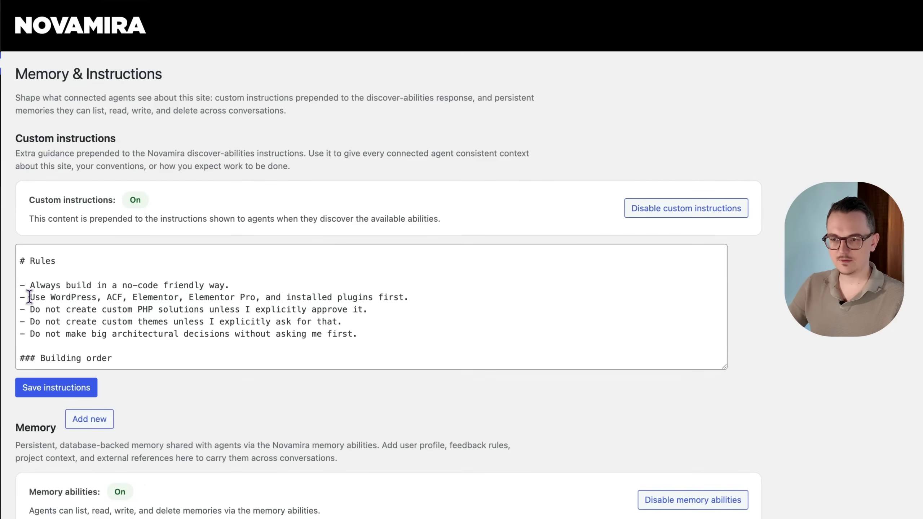
pyautogui.moveTo(29, 297); pyautogui.dragTo(402, 302)
pyautogui.moveTo(369, 309); pyautogui.dragTo(31, 308)
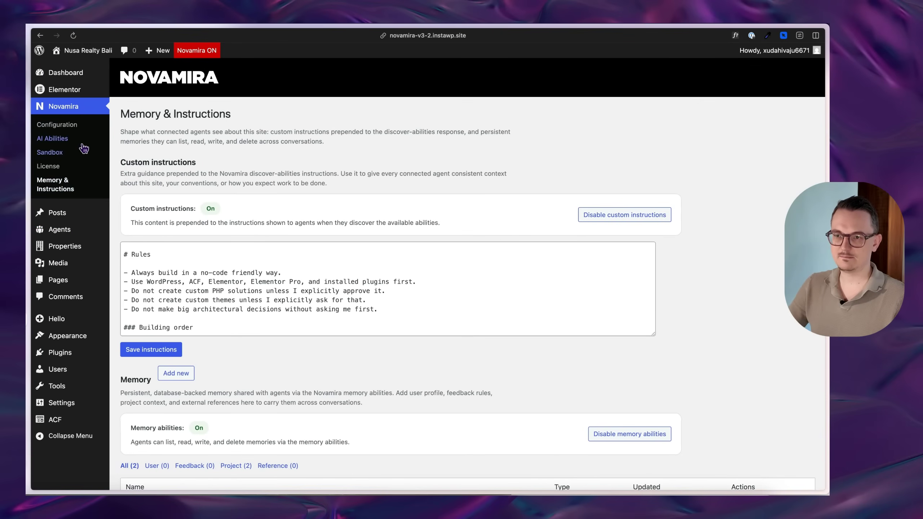
# Check Novamira's sandbox for AI-generated files and return to Memory & Instructions.
pyautogui.click(57, 153)
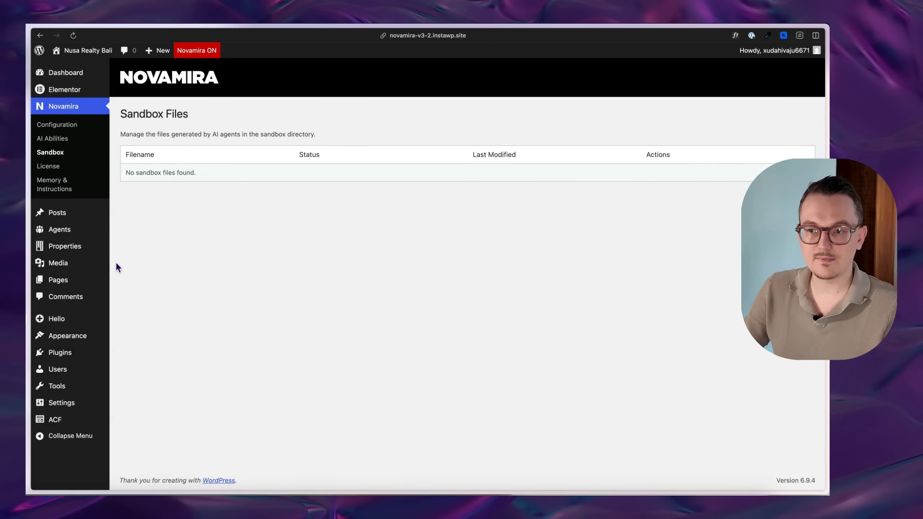
pyautogui.click(60, 185)
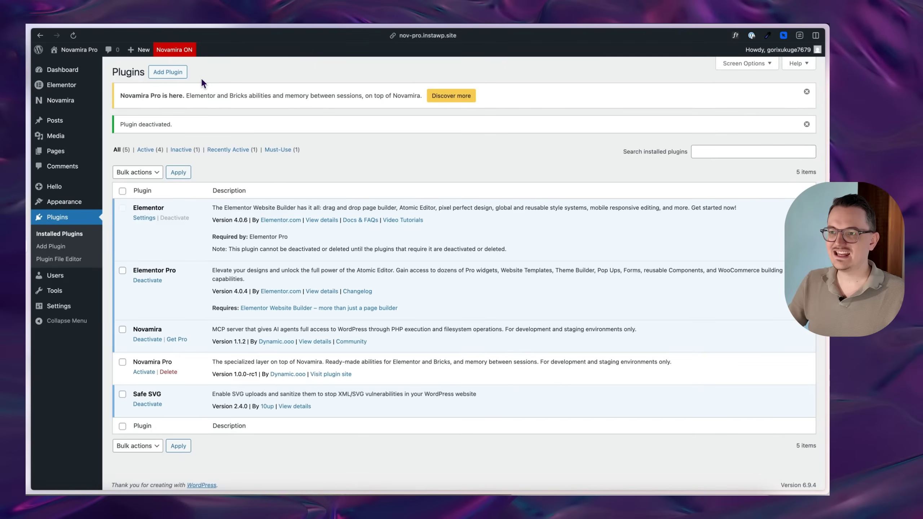
# Examine the Novamira Pro notice and the installed plugin list on the nov-pro site's Plugins page.
pyautogui.scroll(5, 198, 83)
pyautogui.hscroll(-2, 297, 134)
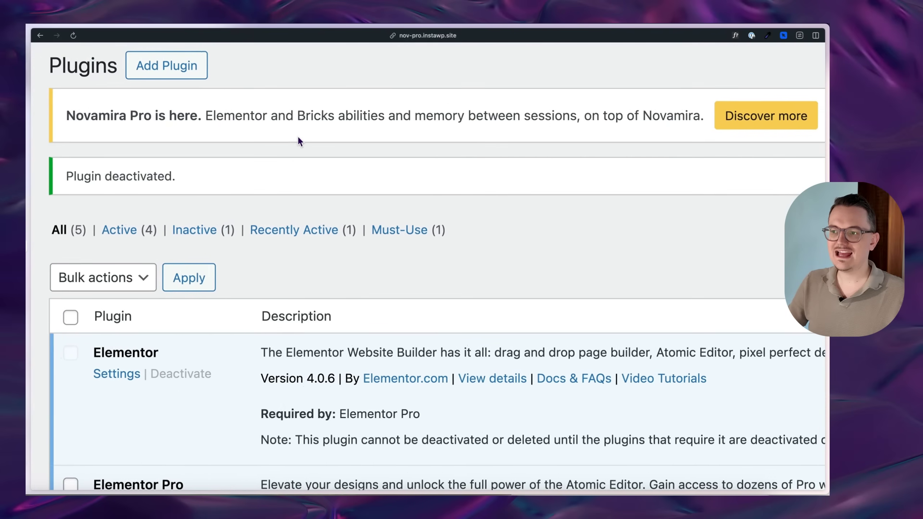
pyautogui.hscroll(-1, 336, 142)
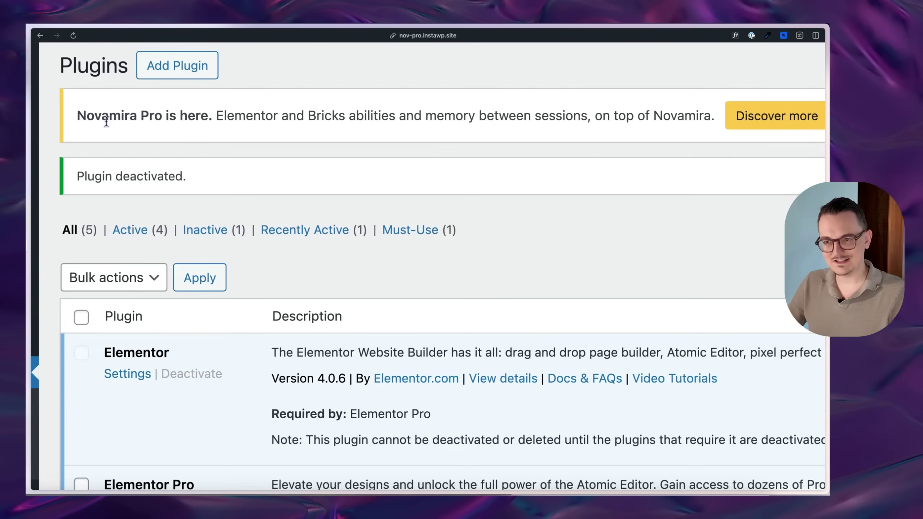
pyautogui.scroll(-5, 106, 121)
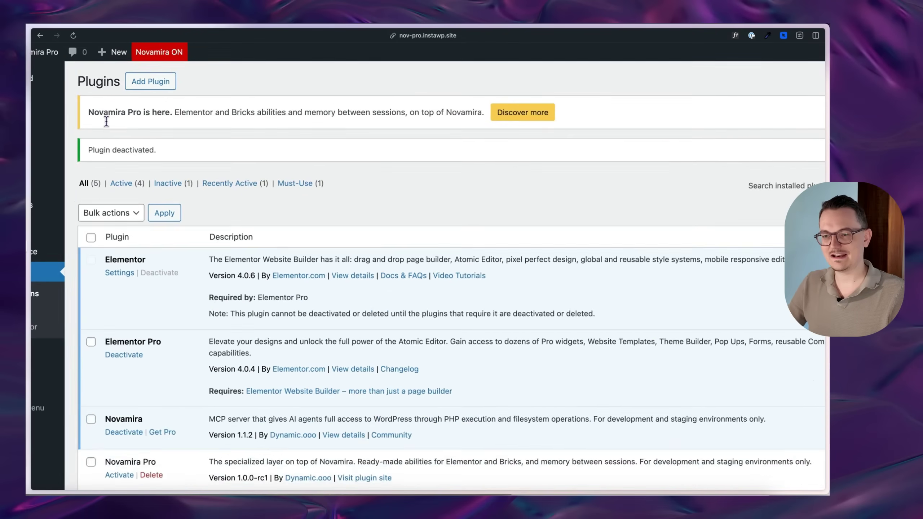
# Look over the rest of the installed plugins and read Elementor's Angie page through its "From idea to reality" section on custom widgets.
pyautogui.scroll(-3, 106, 121)
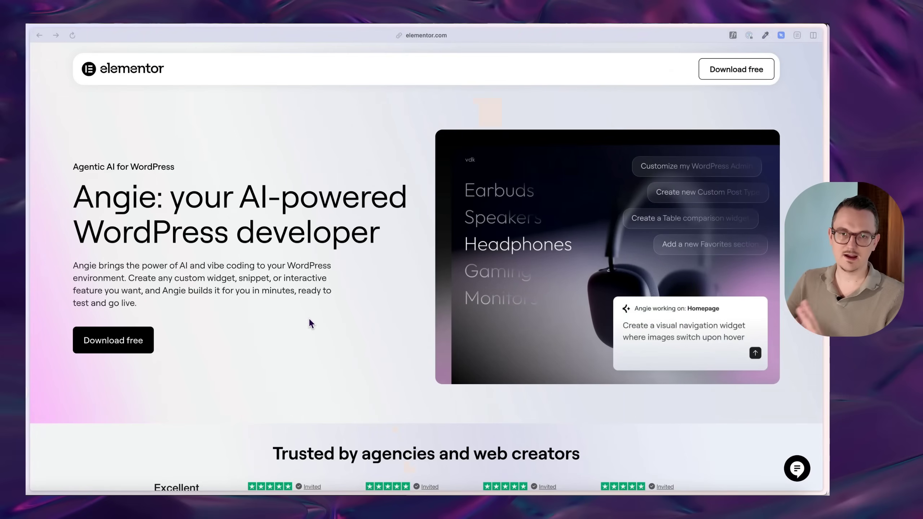
pyautogui.moveTo(74, 197); pyautogui.dragTo(158, 196)
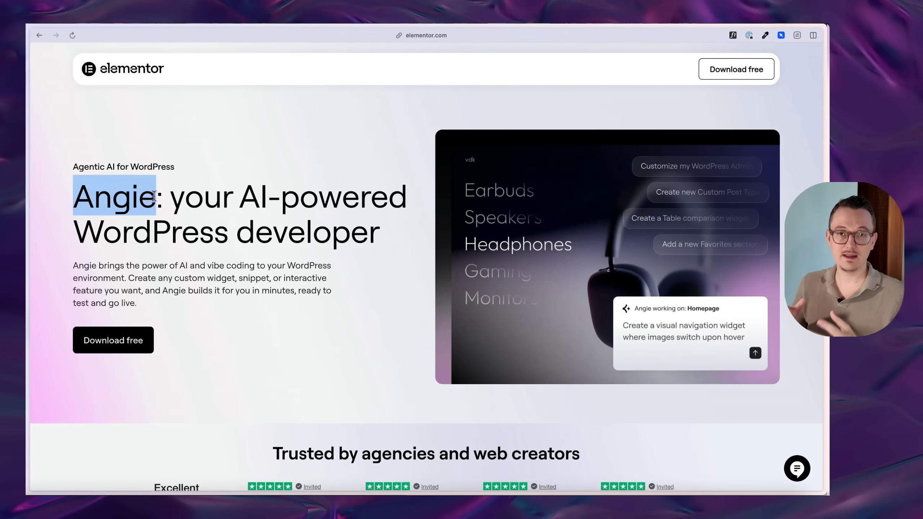
pyautogui.click(156, 196)
pyautogui.scroll(-7, 448, 221)
pyautogui.scroll(-7, 448, 219)
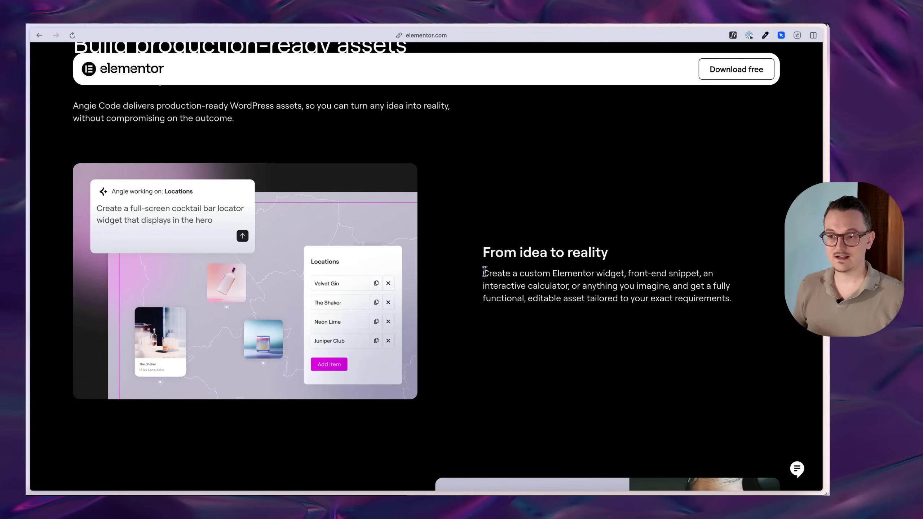
pyautogui.moveTo(484, 273); pyautogui.dragTo(622, 271)
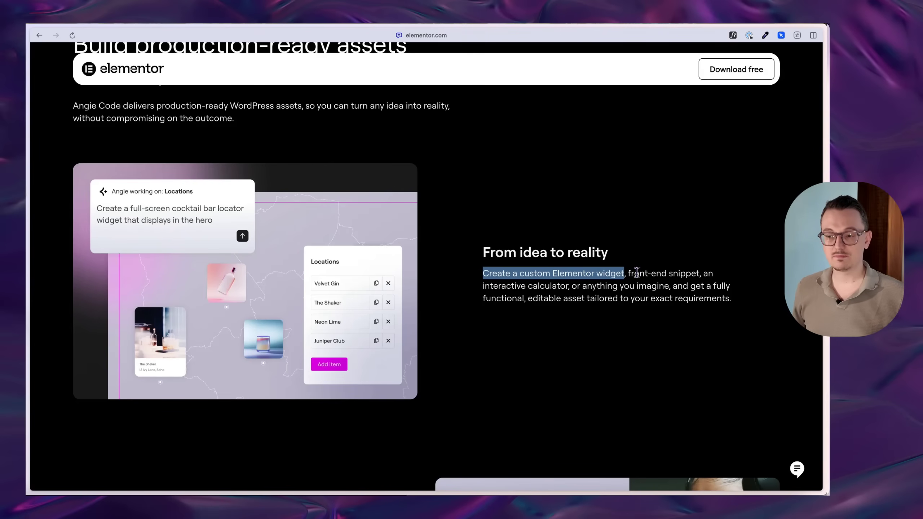
pyautogui.click(636, 272)
pyautogui.moveTo(560, 274); pyautogui.dragTo(578, 319)
pyautogui.click(578, 319)
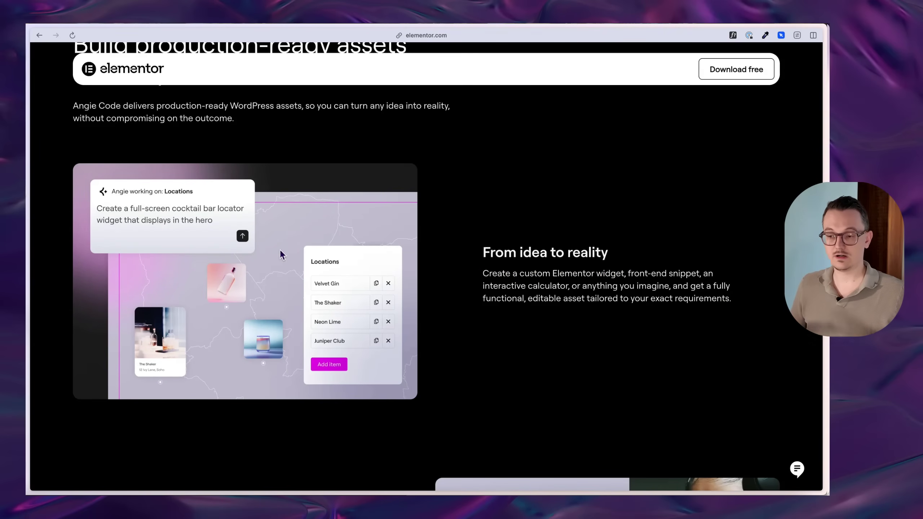
pyautogui.scroll(-1, 443, 304)
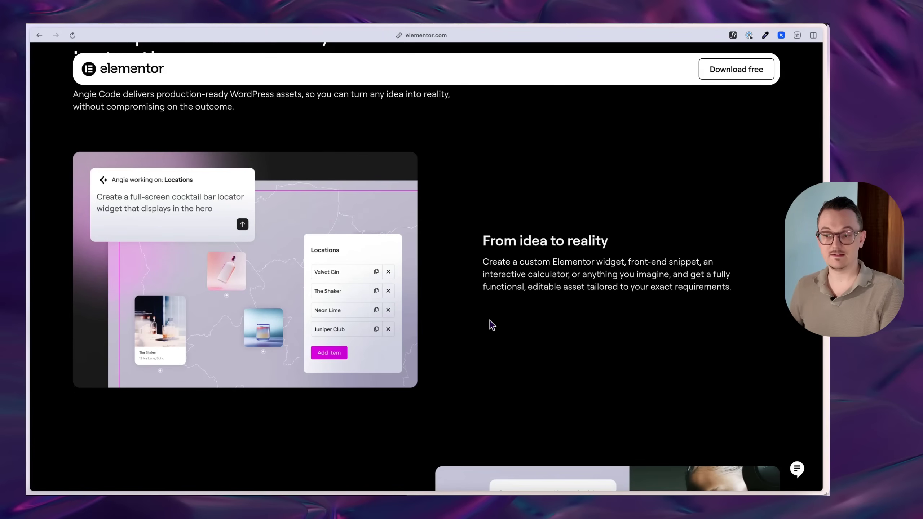
pyautogui.scroll(-1, 492, 325)
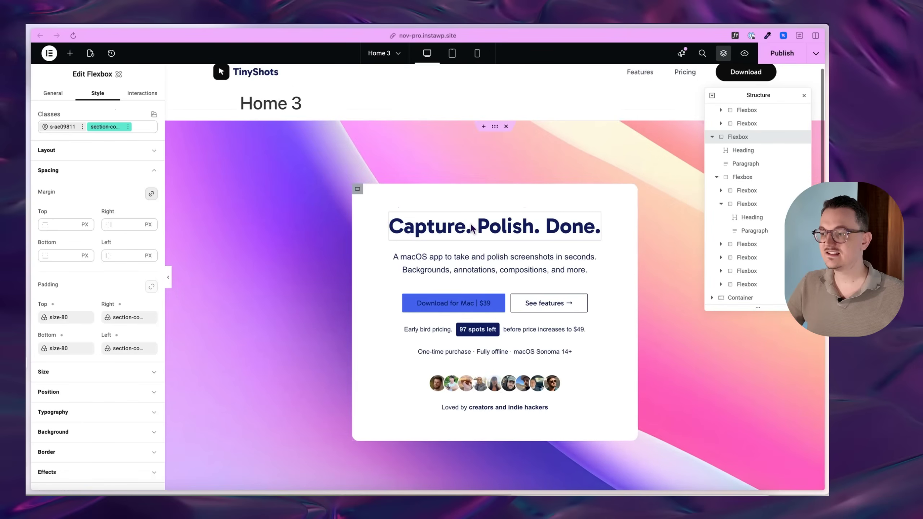
# Examine the hero section of the Home 3 page in the Elementor editor.
pyautogui.scroll(-5, 472, 229)
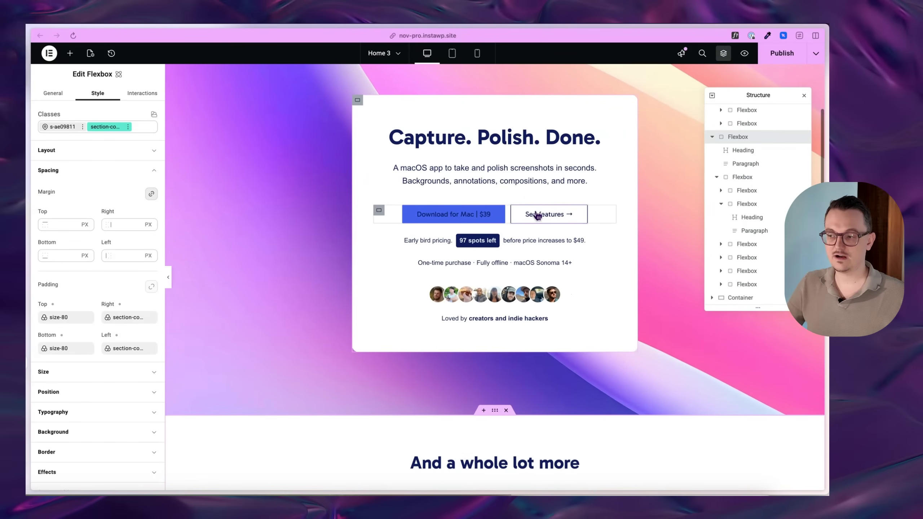
pyautogui.scroll(-1, 538, 216)
pyautogui.scroll(1, 536, 254)
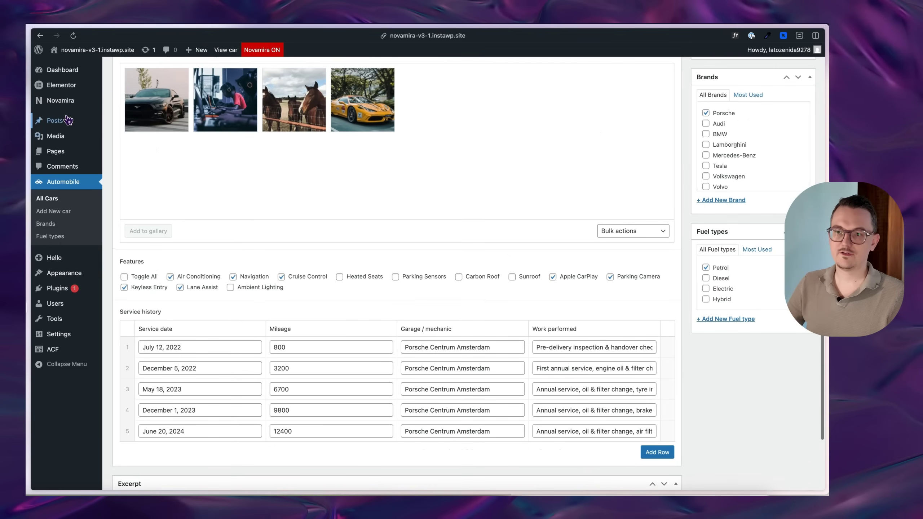
# Check Novamira's sandbox files on the automobile site and open its Memory & Instructions page.
pyautogui.moveTo(61, 100)
pyautogui.click(128, 130)
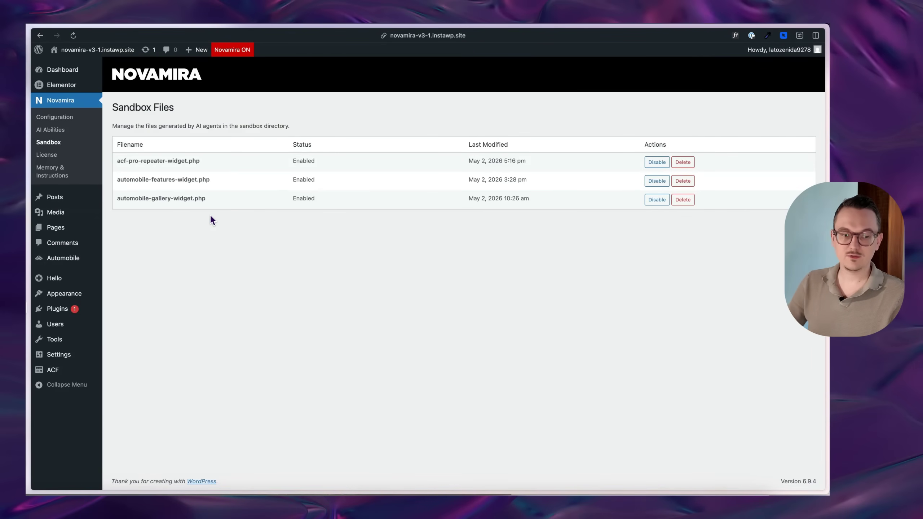
pyautogui.click(57, 174)
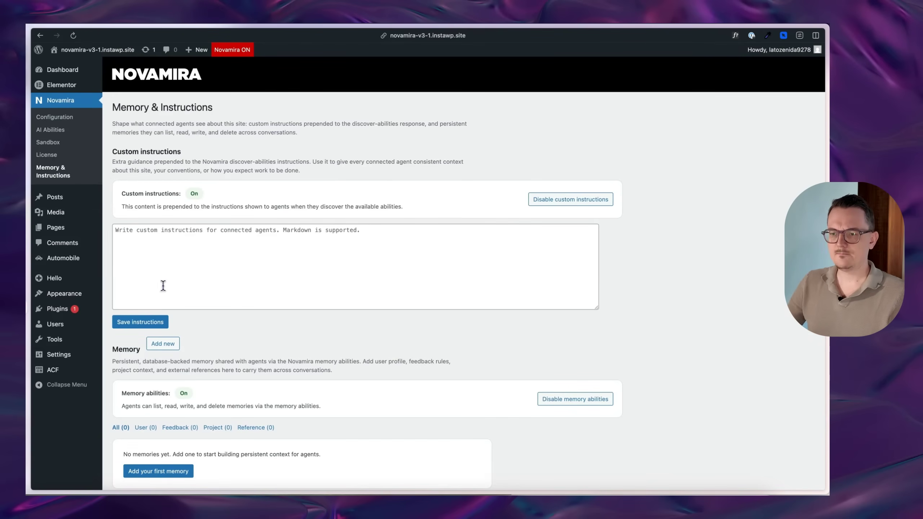
# Switch to Claude to check the model of the custom fields task, and return to the property edit screen in the browser.
pyautogui.click(192, 493)
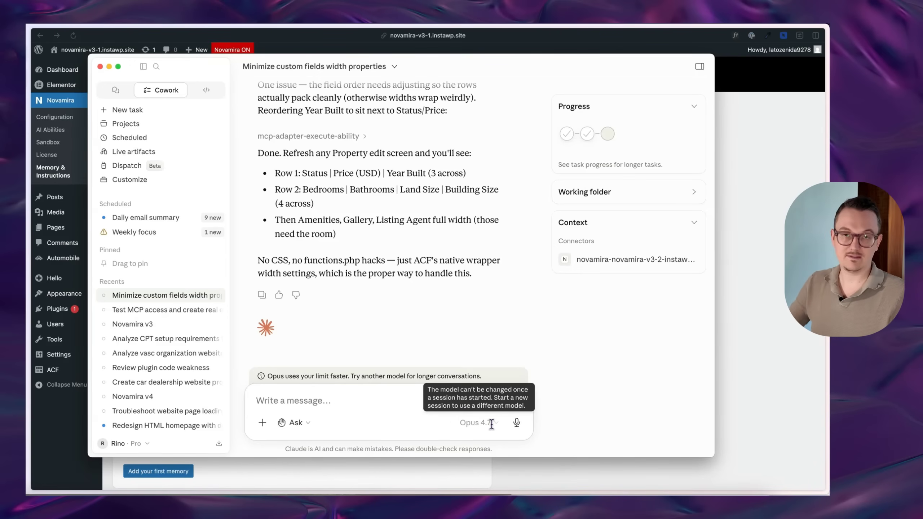
pyautogui.press('super+Tab')
pyautogui.scroll(-1, 397, 312)
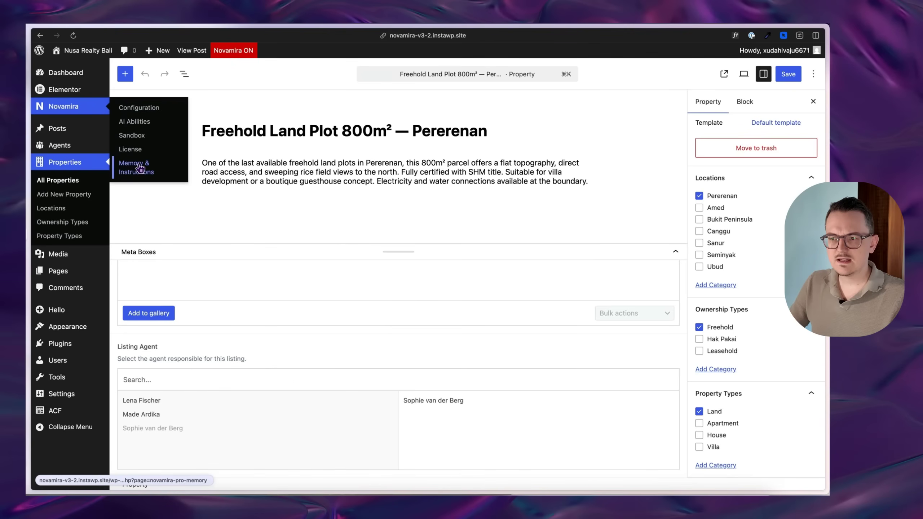
# Open Memory & Instructions on the Nusa Realty Bali site and review its custom instructions and saved memories.
pyautogui.click(139, 168)
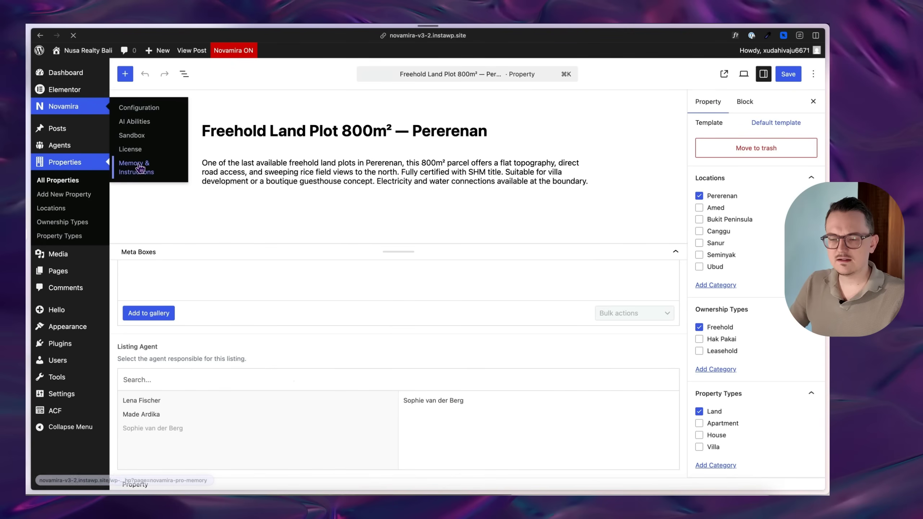
pyautogui.scroll(-1, 352, 300)
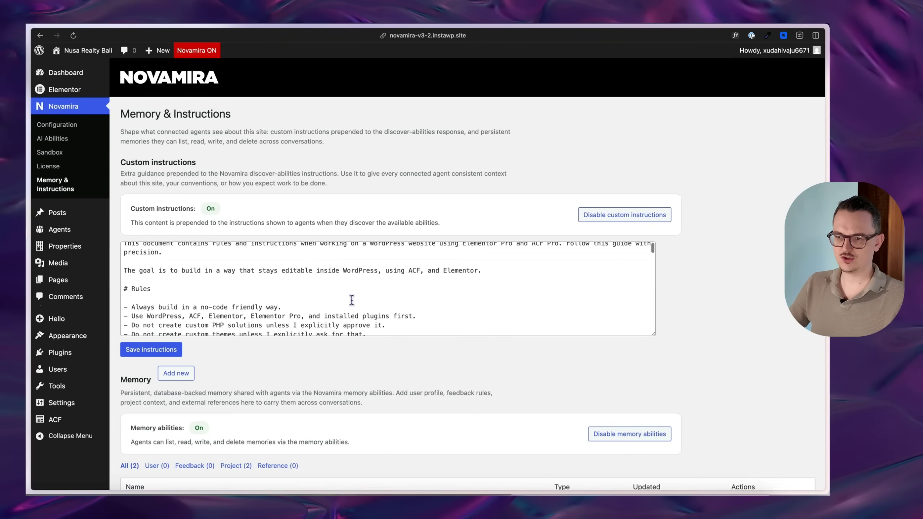
pyautogui.scroll(1, 352, 300)
pyautogui.scroll(-3, 352, 300)
pyautogui.scroll(3, 352, 300)
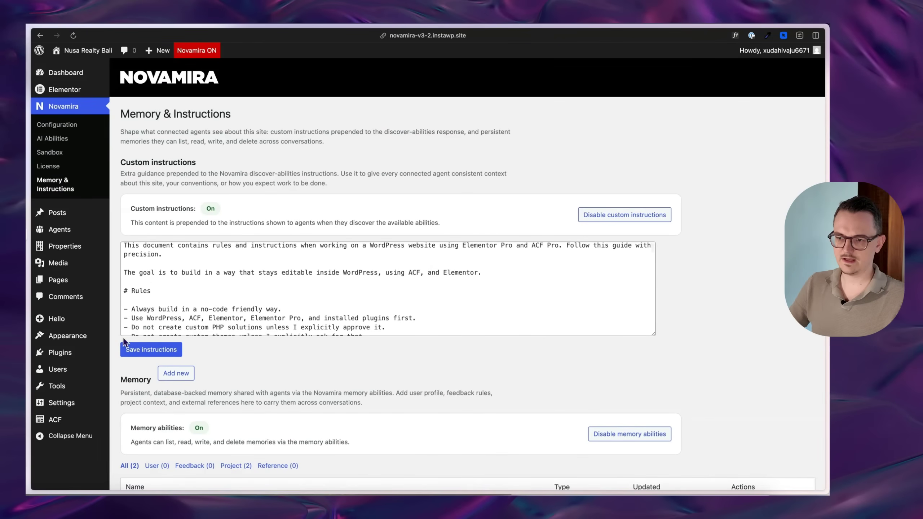
pyautogui.scroll(-3, 113, 308)
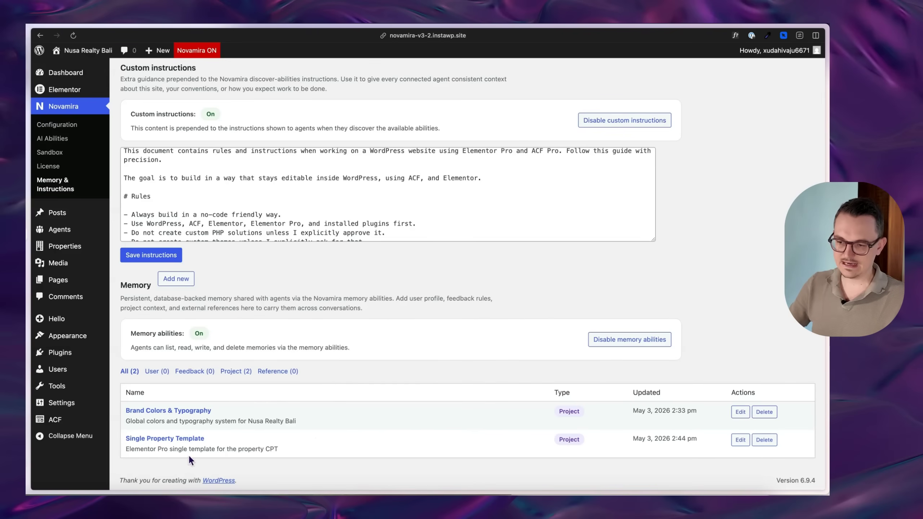
# Open the Single Property Template memory, read through its content, and return to the Memory & Instructions page.
pyautogui.click(164, 440)
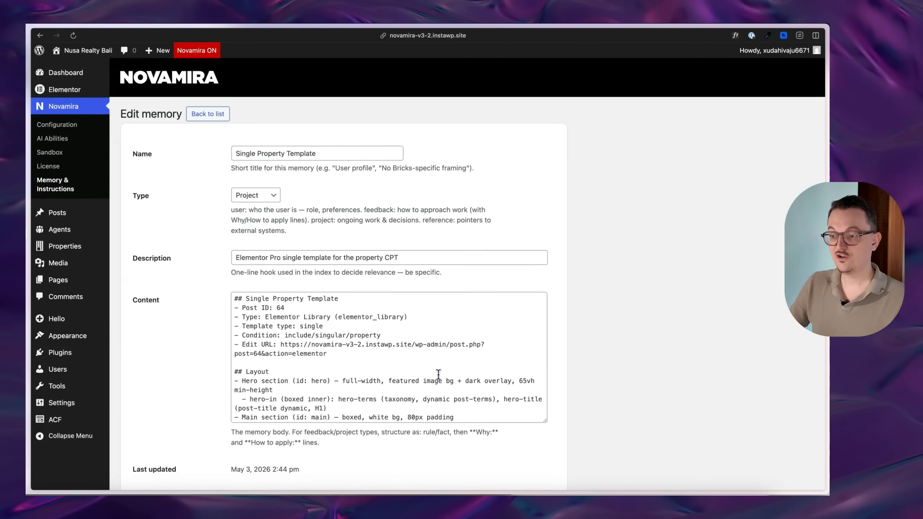
pyautogui.scroll(-1, 438, 374)
pyautogui.scroll(-10, 438, 374)
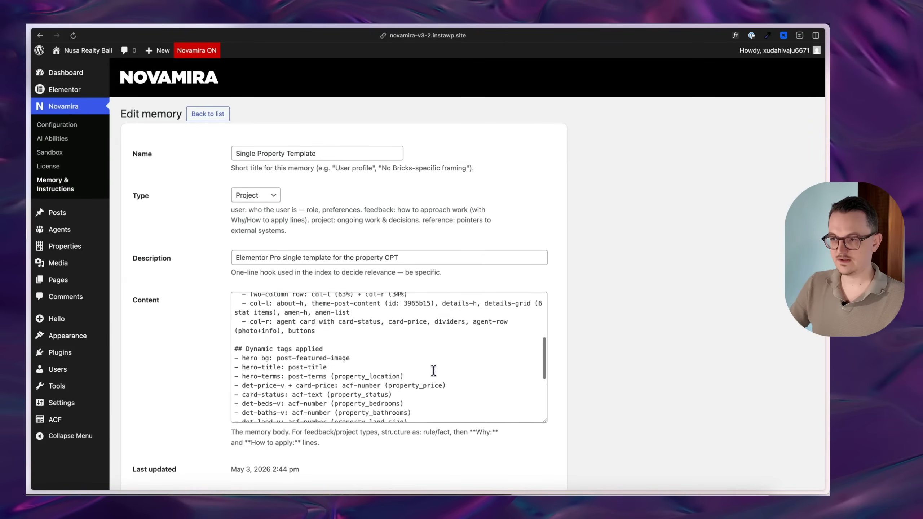
pyautogui.scroll(9, 432, 371)
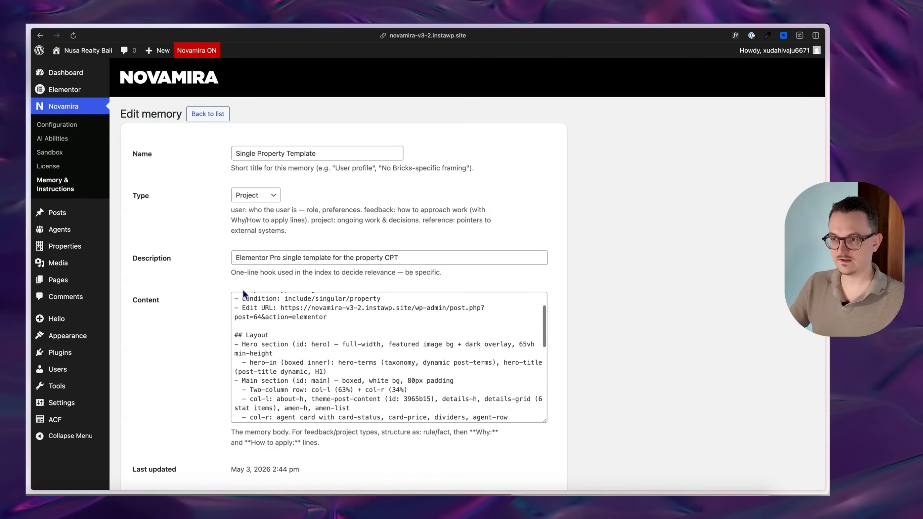
pyautogui.click(56, 189)
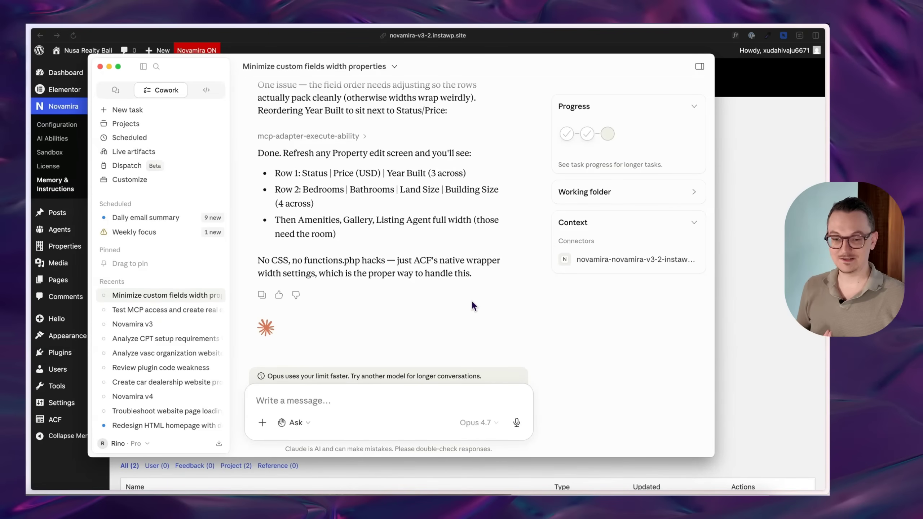
# Switch from Claude back to the browser and view the Memory section with its two project memories.
pyautogui.click(770, 328)
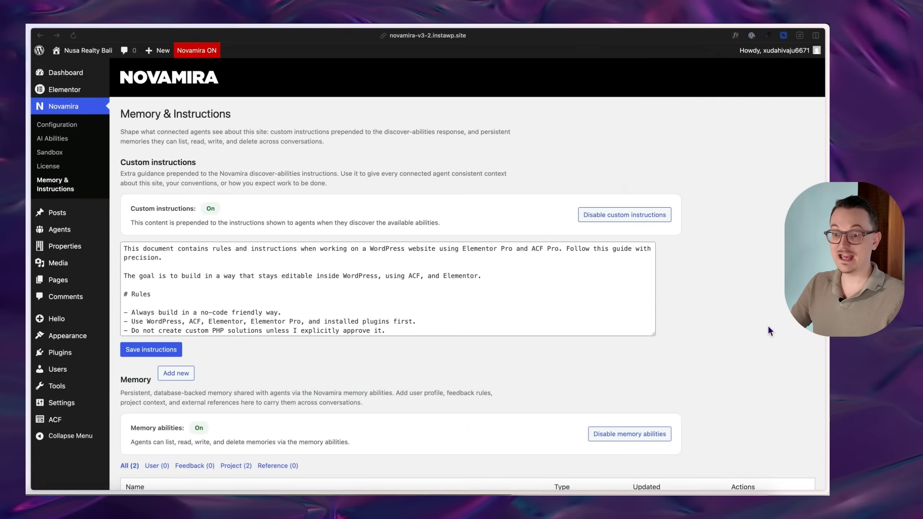
pyautogui.scroll(-3, 306, 354)
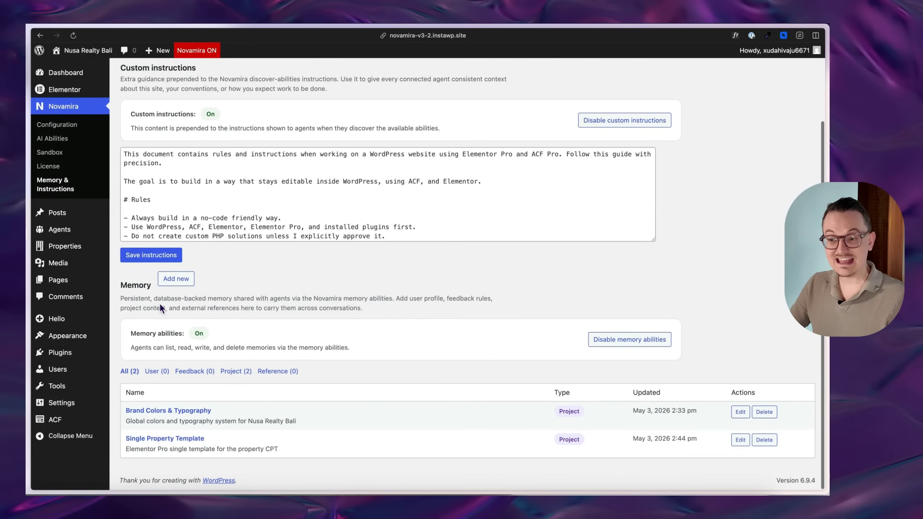
pyautogui.scroll(1, 251, 279)
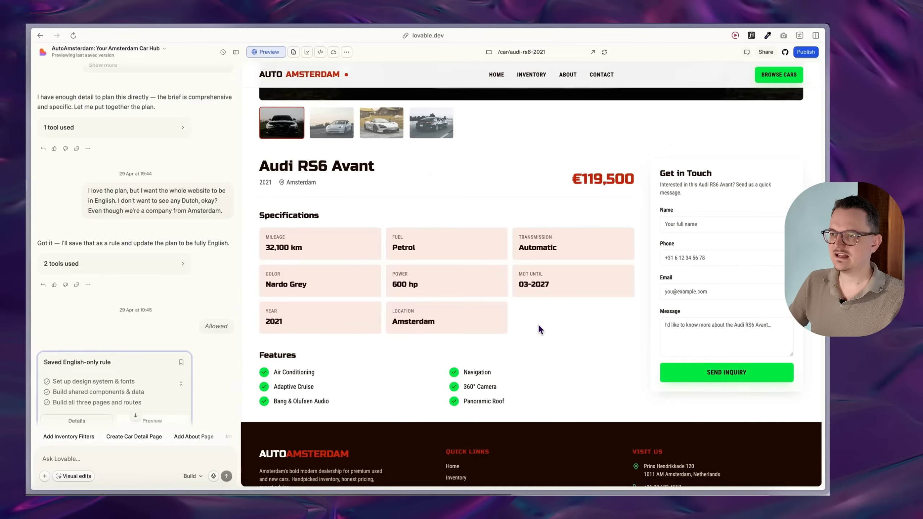
# Review the Audi RS6 Avant detail page in the Lovable preview, and look through the site's Inventory page.
pyautogui.scroll(5, 538, 325)
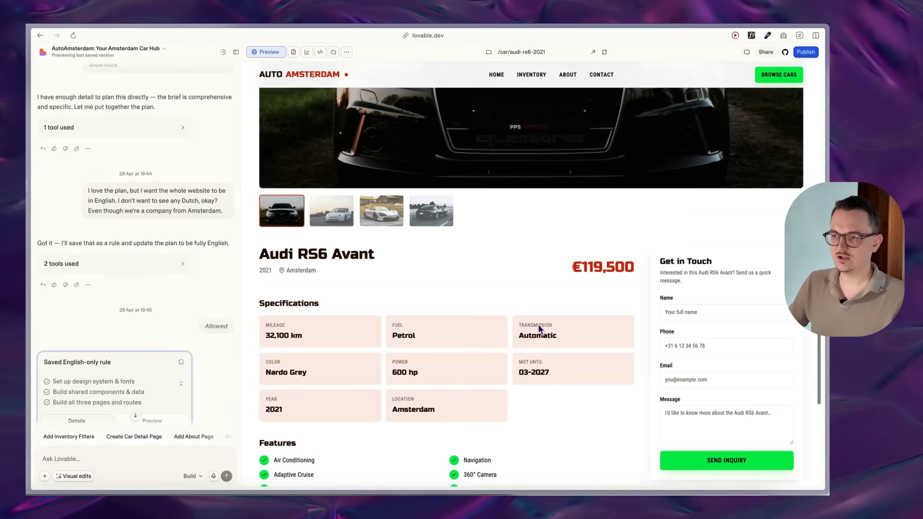
pyautogui.scroll(2, 538, 330)
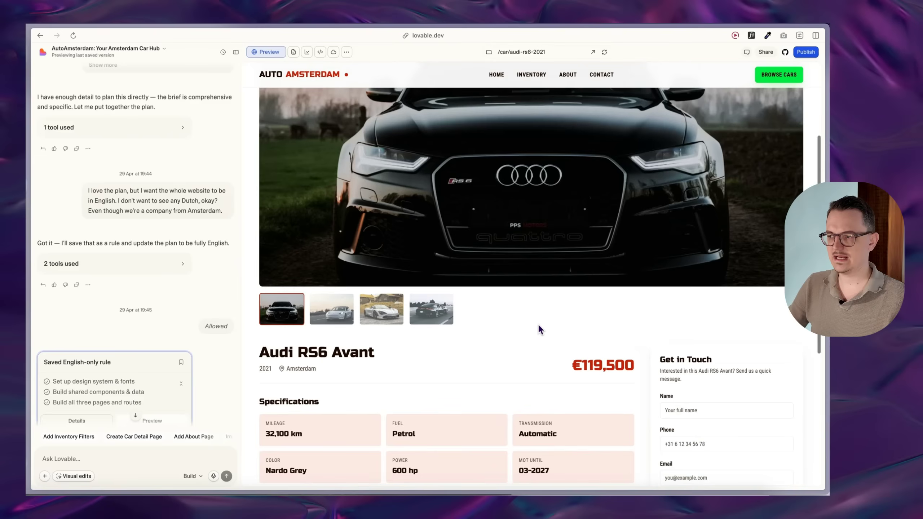
pyautogui.scroll(-5, 637, 340)
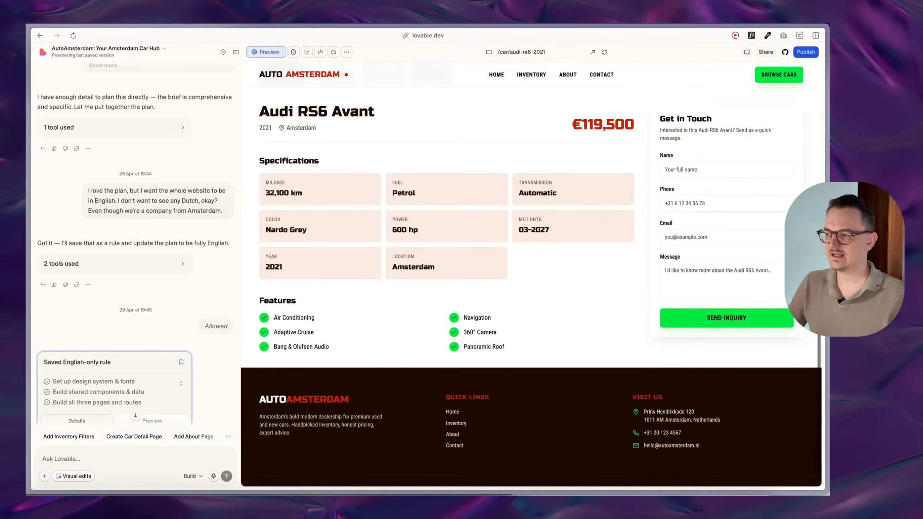
pyautogui.scroll(5, 636, 340)
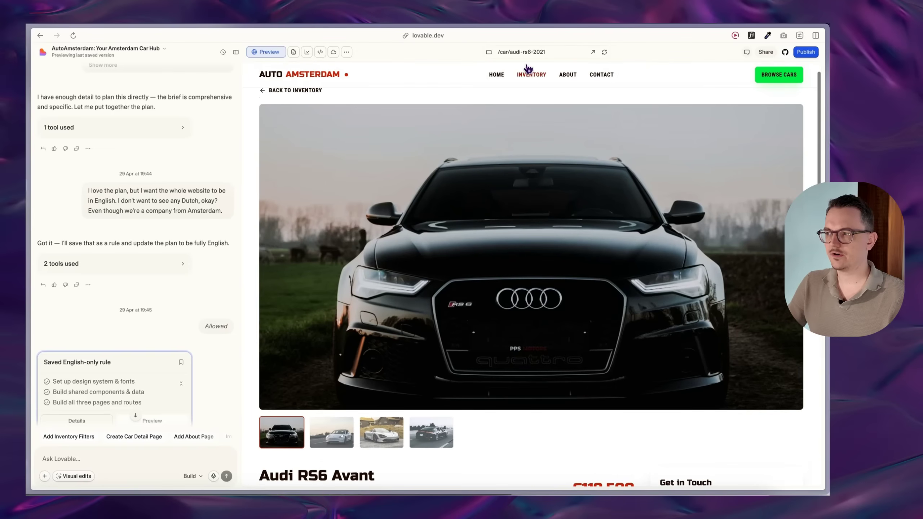
pyautogui.click(532, 75)
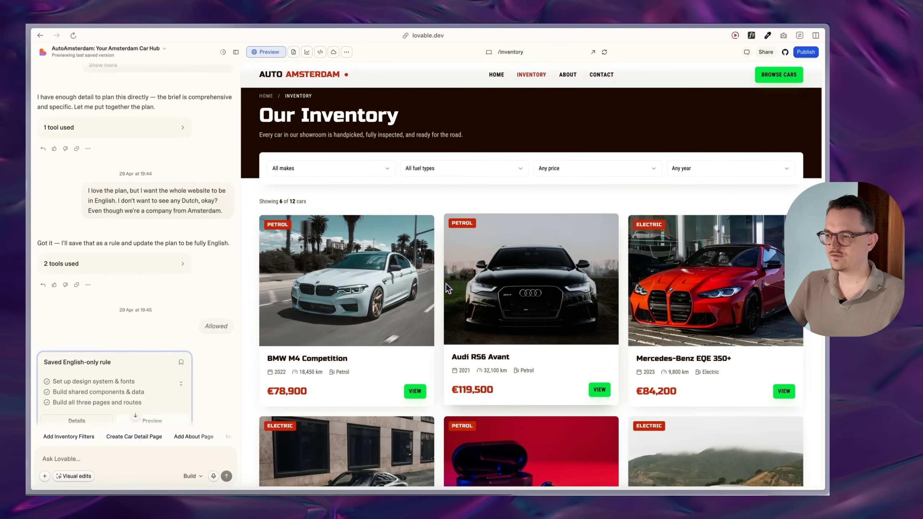
pyautogui.scroll(-3, 438, 272)
pyautogui.scroll(5, 438, 277)
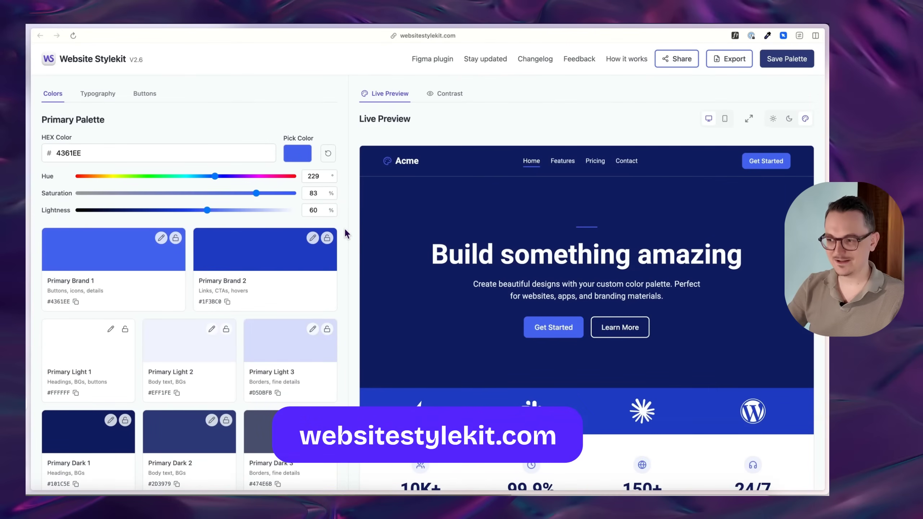
# Look over the primary palette in Website Stylekit and shift its hue to 278.
pyautogui.scroll(-5, 344, 226)
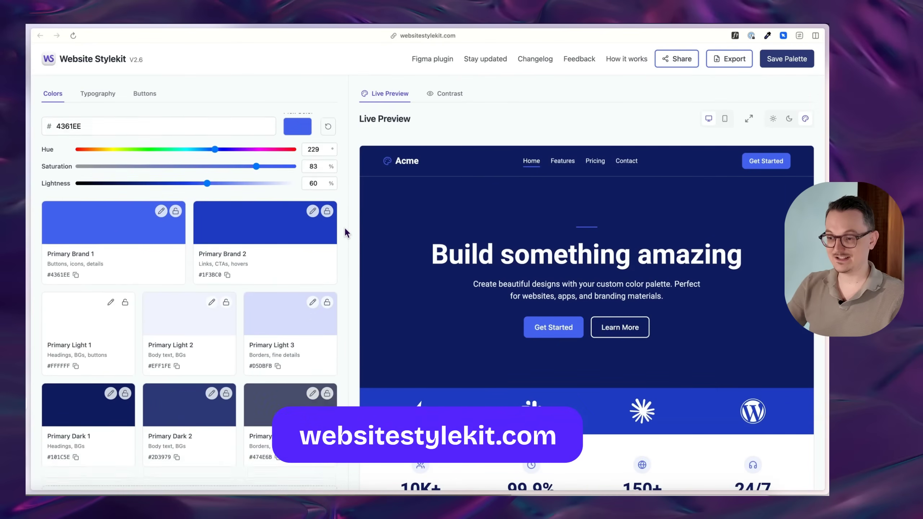
pyautogui.scroll(5, 344, 227)
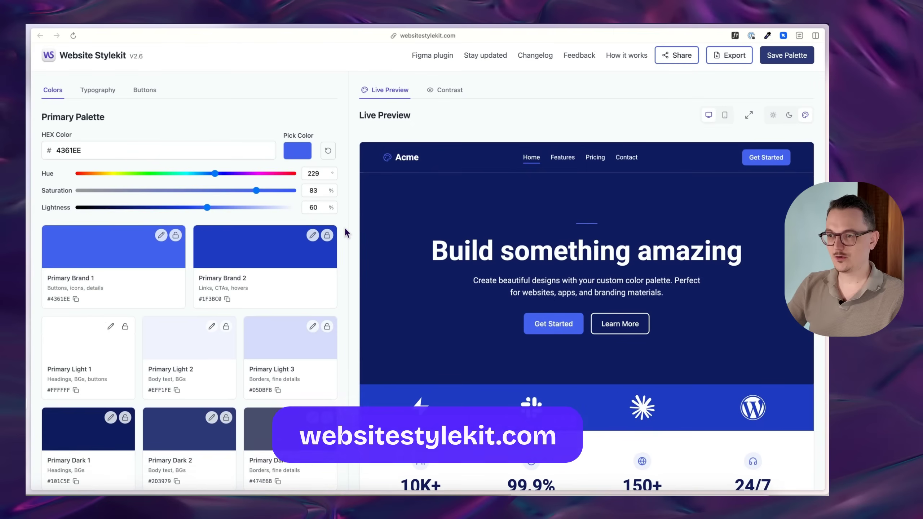
pyautogui.moveTo(219, 177); pyautogui.dragTo(247, 177)
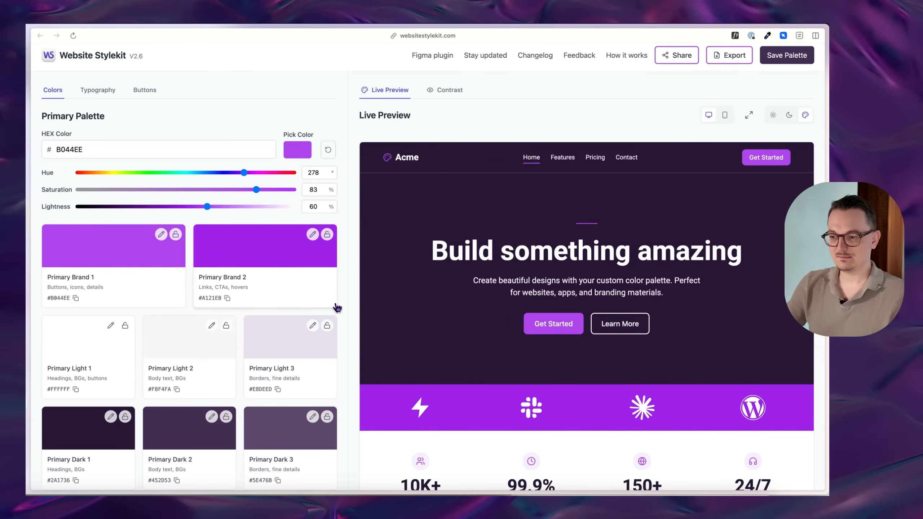
# Add a secondary palette below the primary palette and view its color harmony and color role settings.
pyautogui.scroll(-4, 336, 305)
pyautogui.click(242, 435)
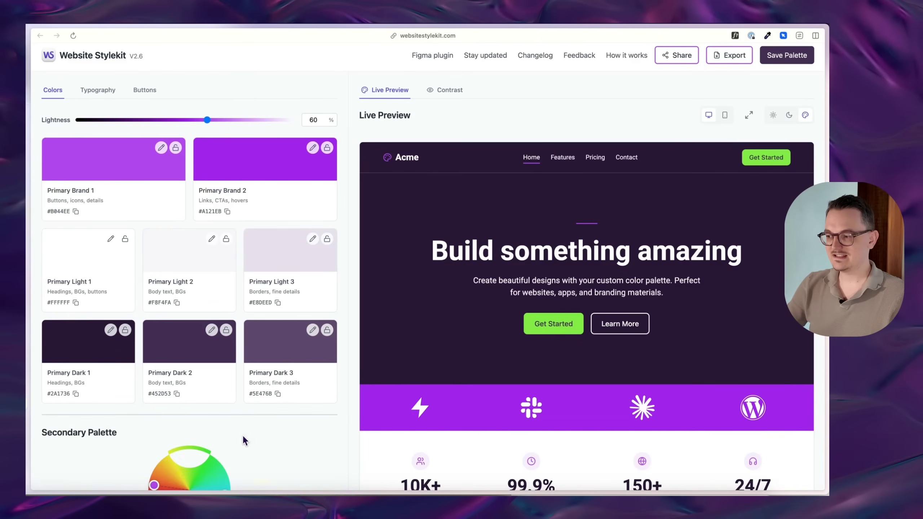
pyautogui.scroll(-5, 254, 371)
pyautogui.scroll(-6, 316, 365)
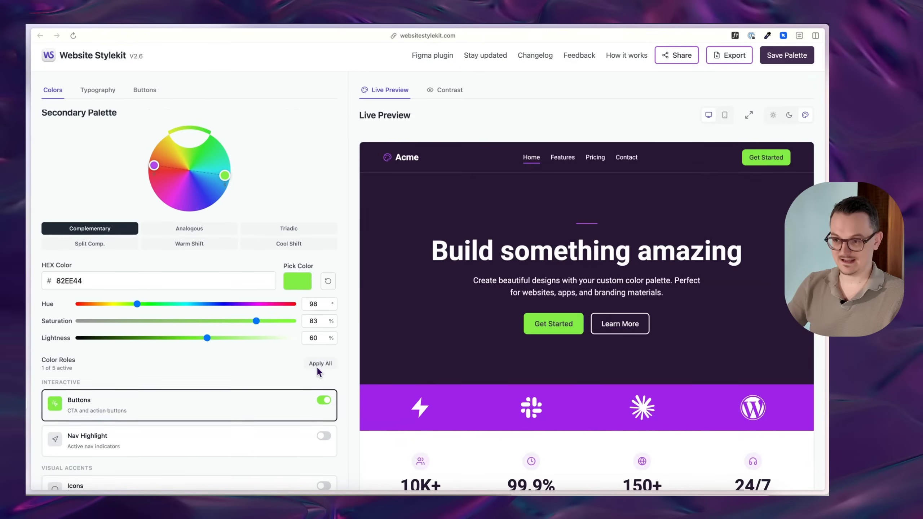
# Set the typography heading font to Merriweather from the serif fonts.
pyautogui.scroll(10, 316, 366)
pyautogui.click(97, 90)
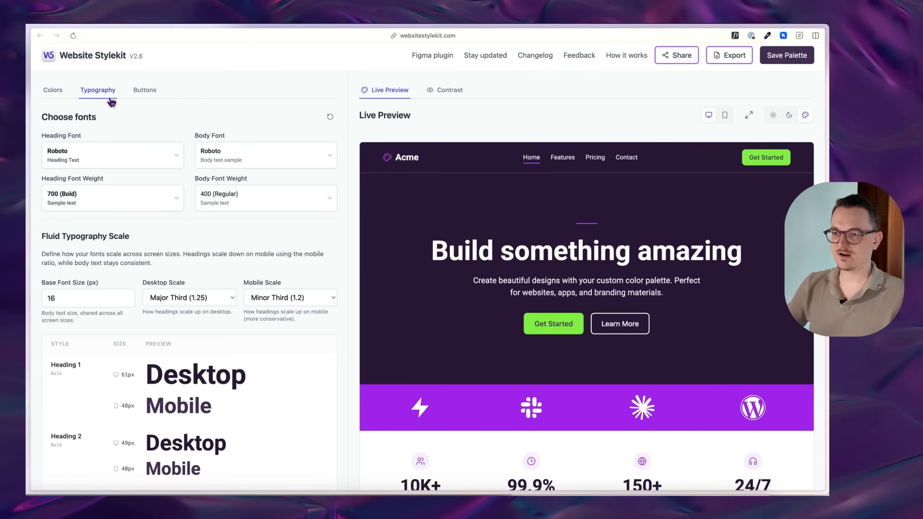
pyautogui.click(147, 168)
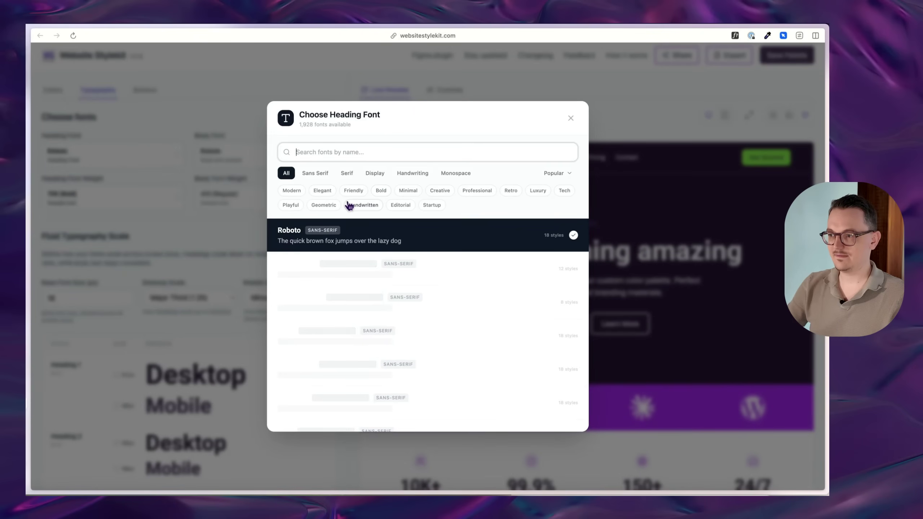
pyautogui.click(348, 173)
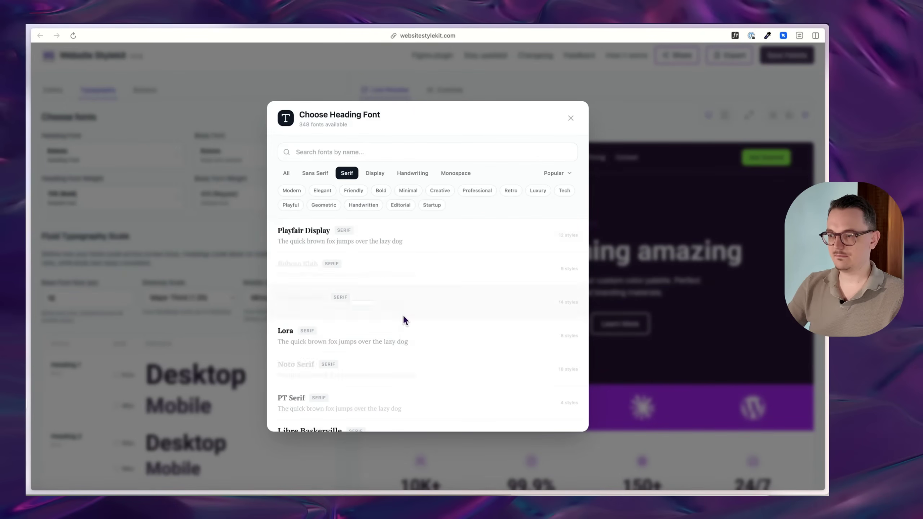
pyautogui.click(367, 303)
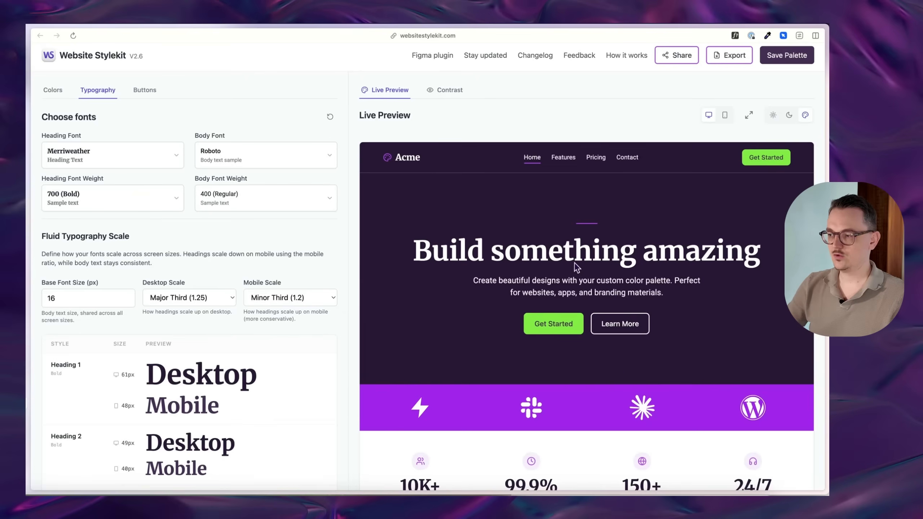
pyautogui.click(189, 297)
pyautogui.click(277, 264)
pyautogui.click(295, 265)
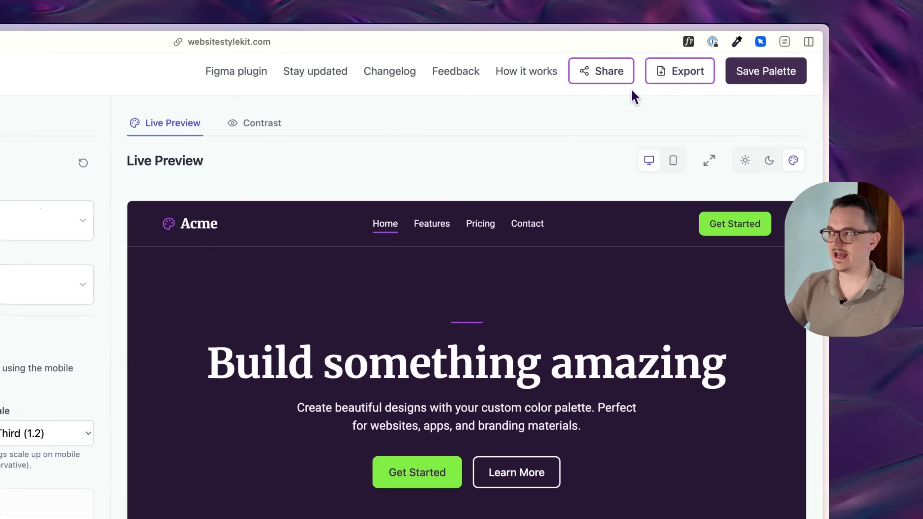
# Generate a desktop-size PNG of the live preview for export, and return to the export choices.
pyautogui.click(686, 77)
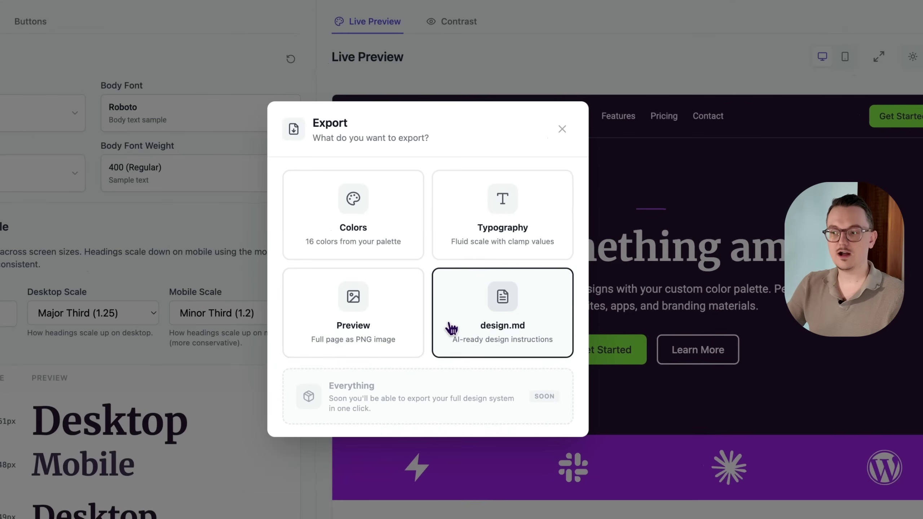
pyautogui.click(378, 323)
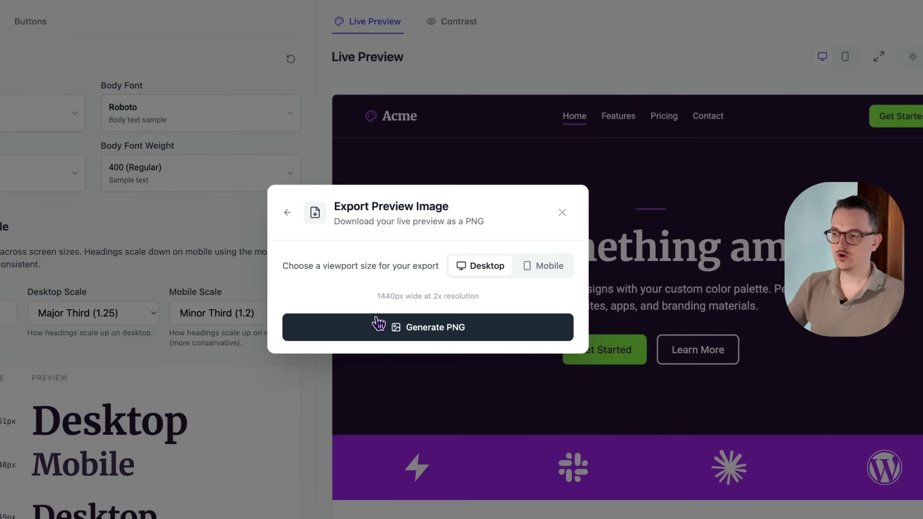
pyautogui.click(462, 322)
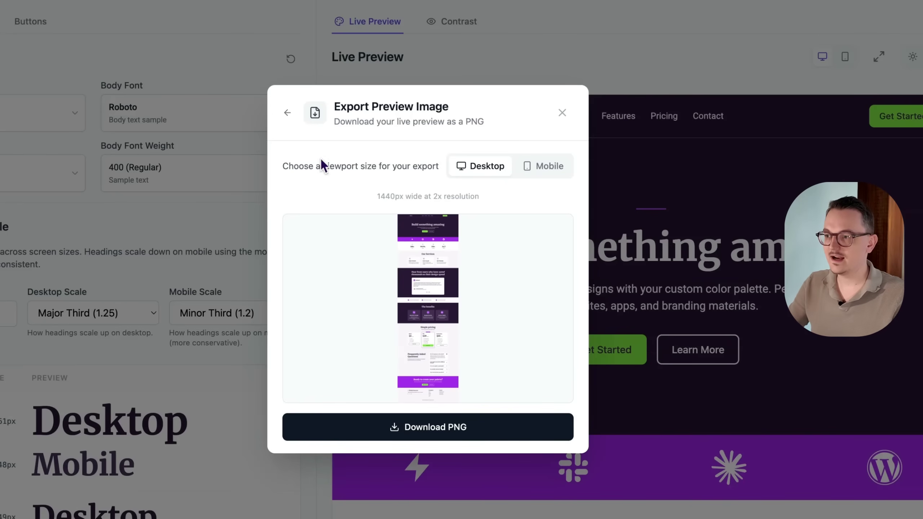
pyautogui.click(287, 112)
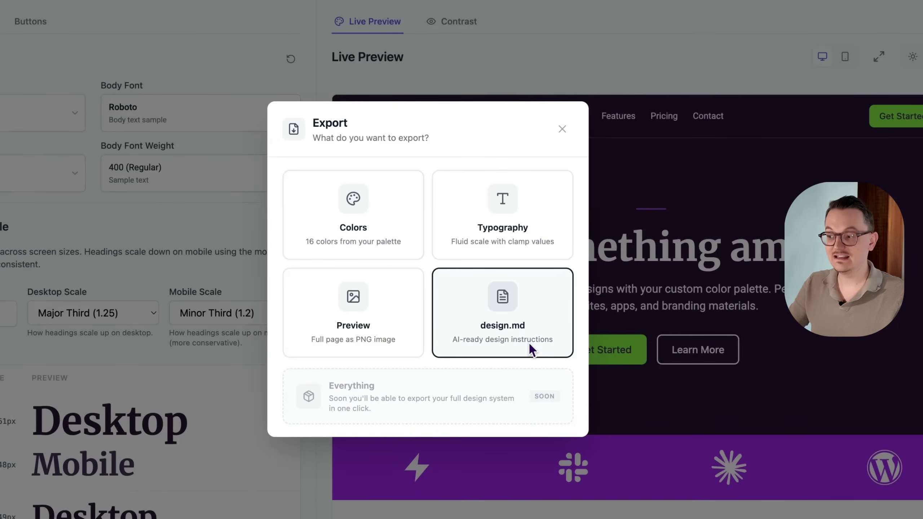
# Examine the color palettes, color usage rules and typography scale in the design.md export, and close it.
pyautogui.click(547, 342)
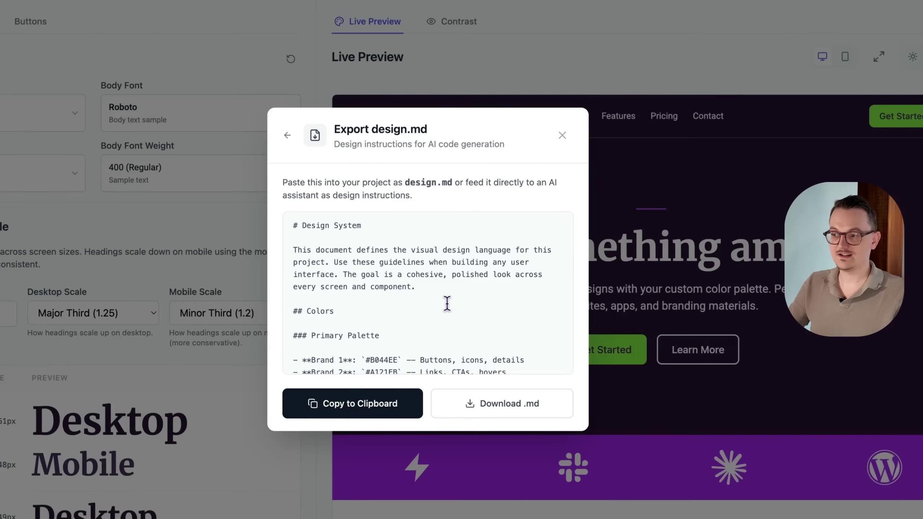
pyautogui.scroll(-3, 447, 304)
pyautogui.scroll(-5, 447, 304)
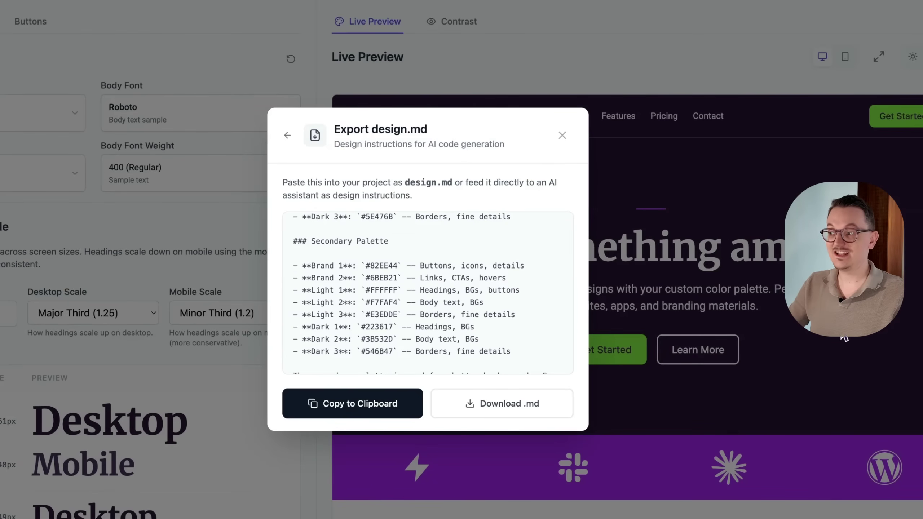
pyautogui.scroll(-4, 524, 276)
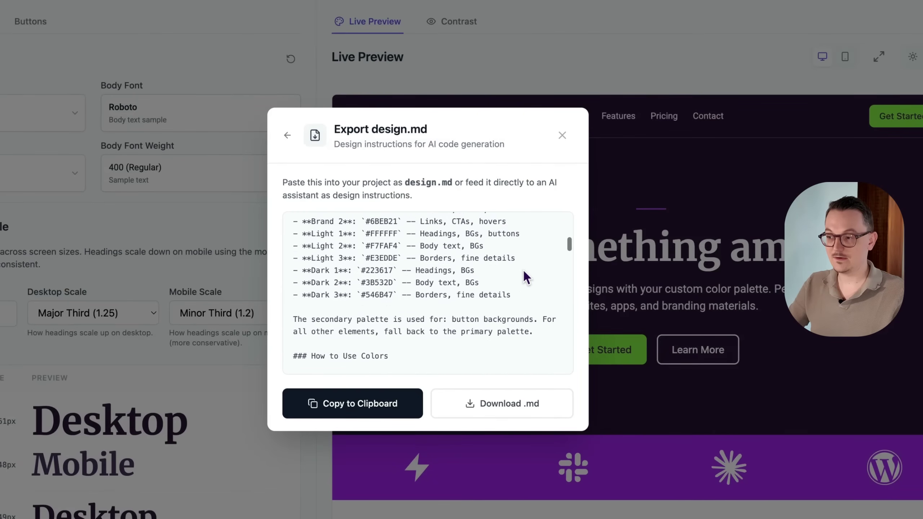
pyautogui.scroll(3, 526, 326)
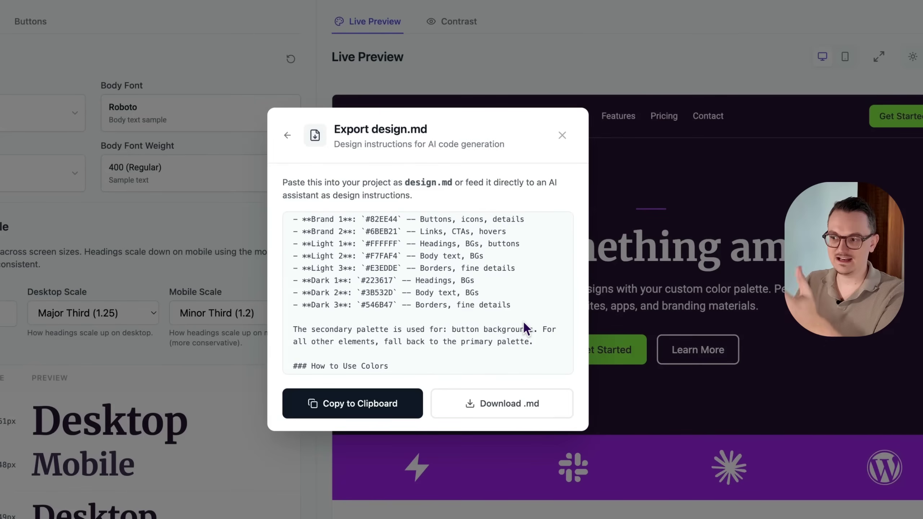
pyautogui.scroll(2, 524, 323)
pyautogui.scroll(-6, 525, 324)
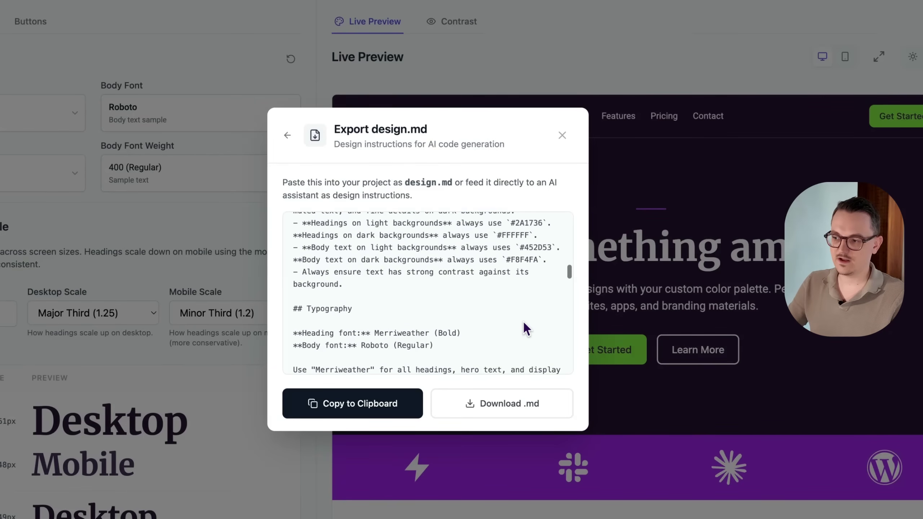
pyautogui.scroll(-8, 522, 321)
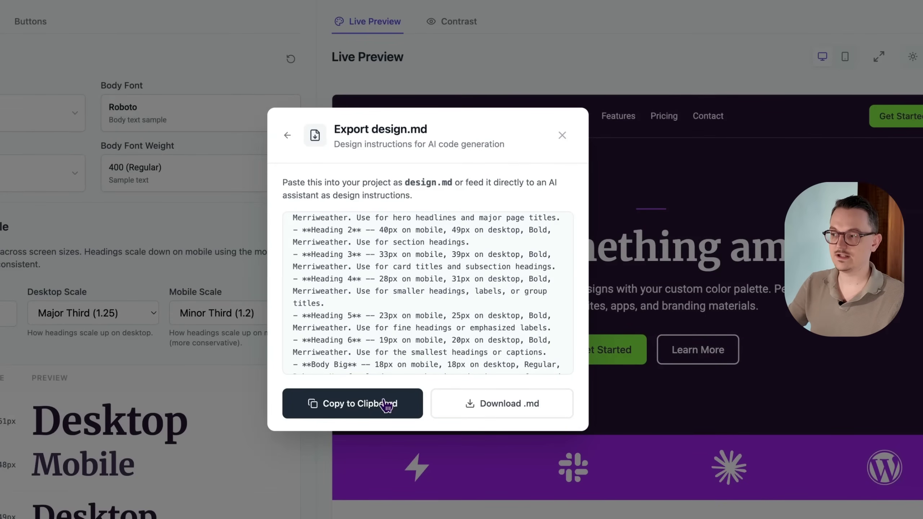
pyautogui.click(561, 136)
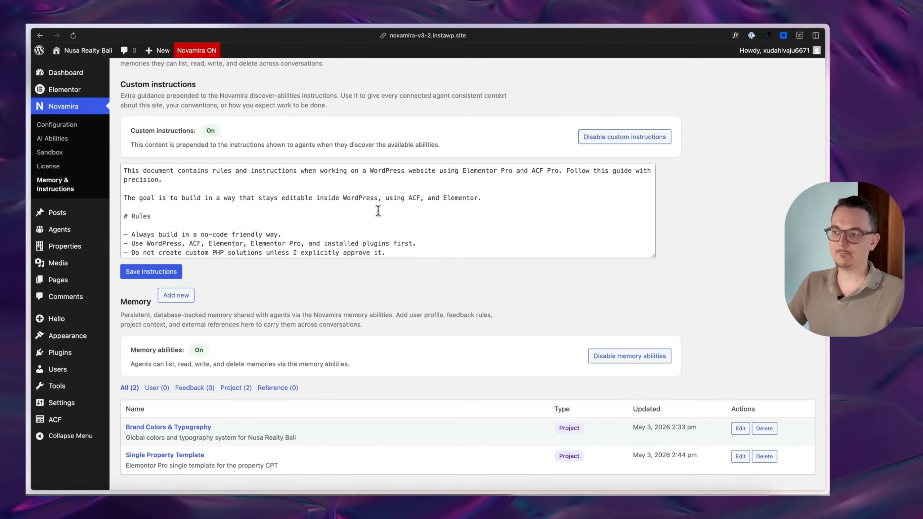
# Read through the custom instructions in Novamira's WordPress admin down to the building order and WordPress preparation.
pyautogui.scroll(-10, 536, 223)
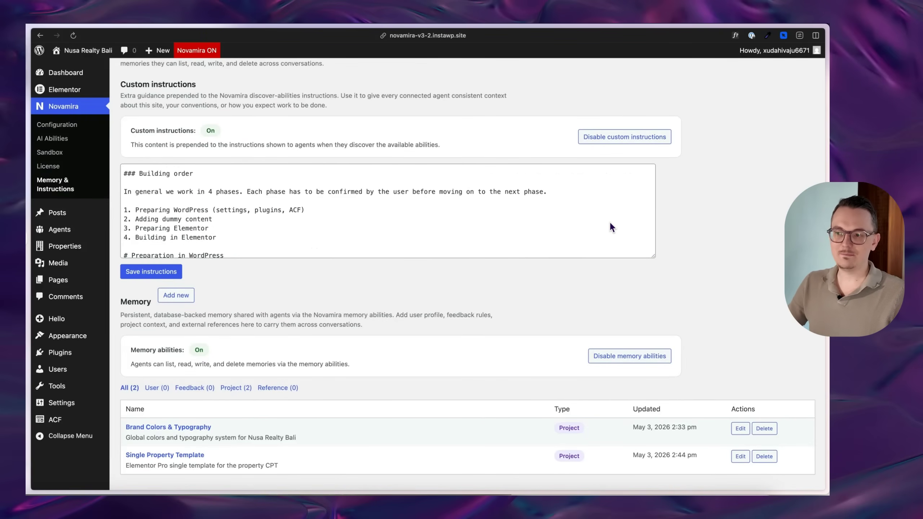
pyautogui.scroll(-2, 611, 224)
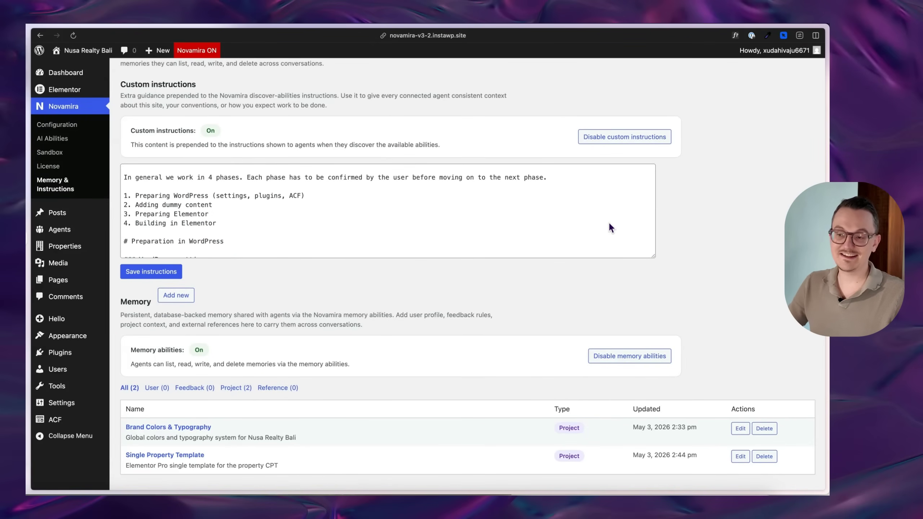